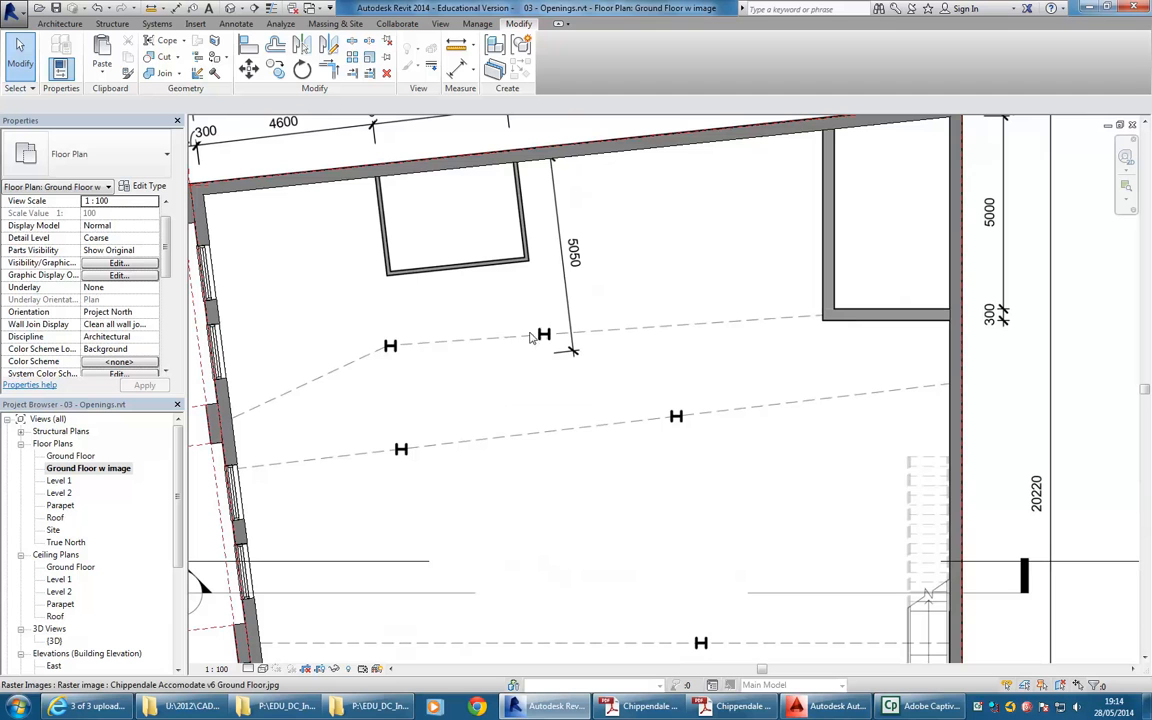
Step: Examine the H-shaped column symbols and dashed beam lines on the Ground Floor w image plan
middle_click_drag(353, 349, 397, 340)
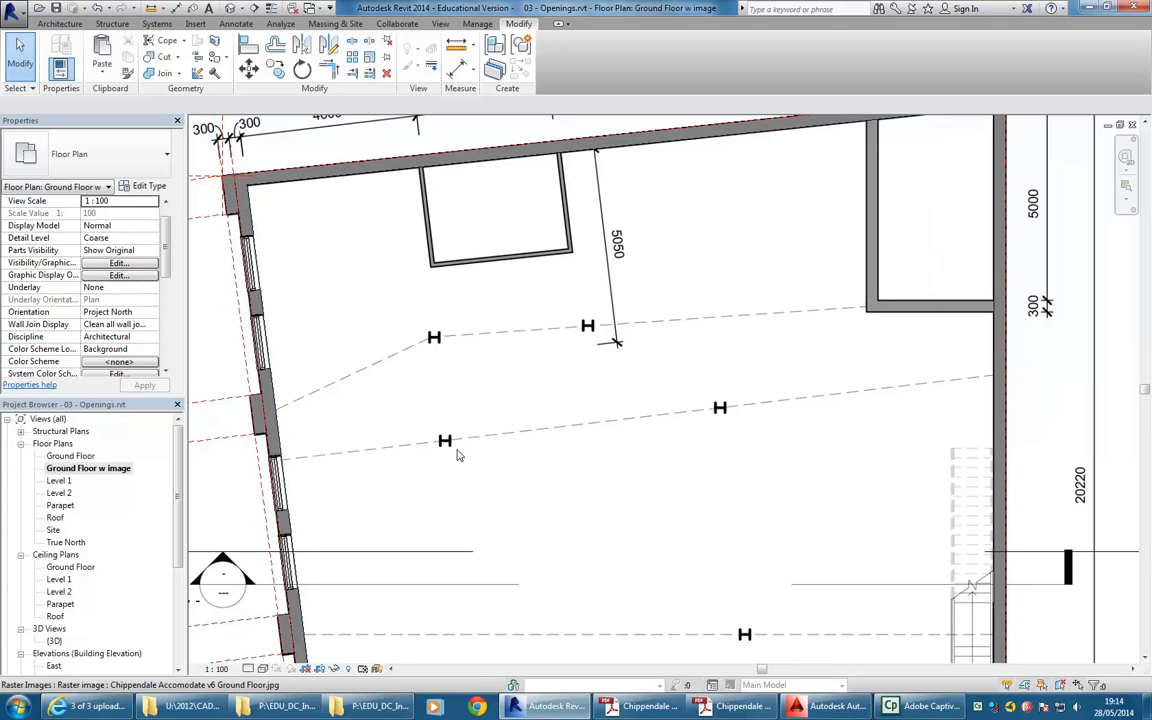
middle_click_drag(452, 442, 440, 315)
scroll(465, 217, "up", 3)
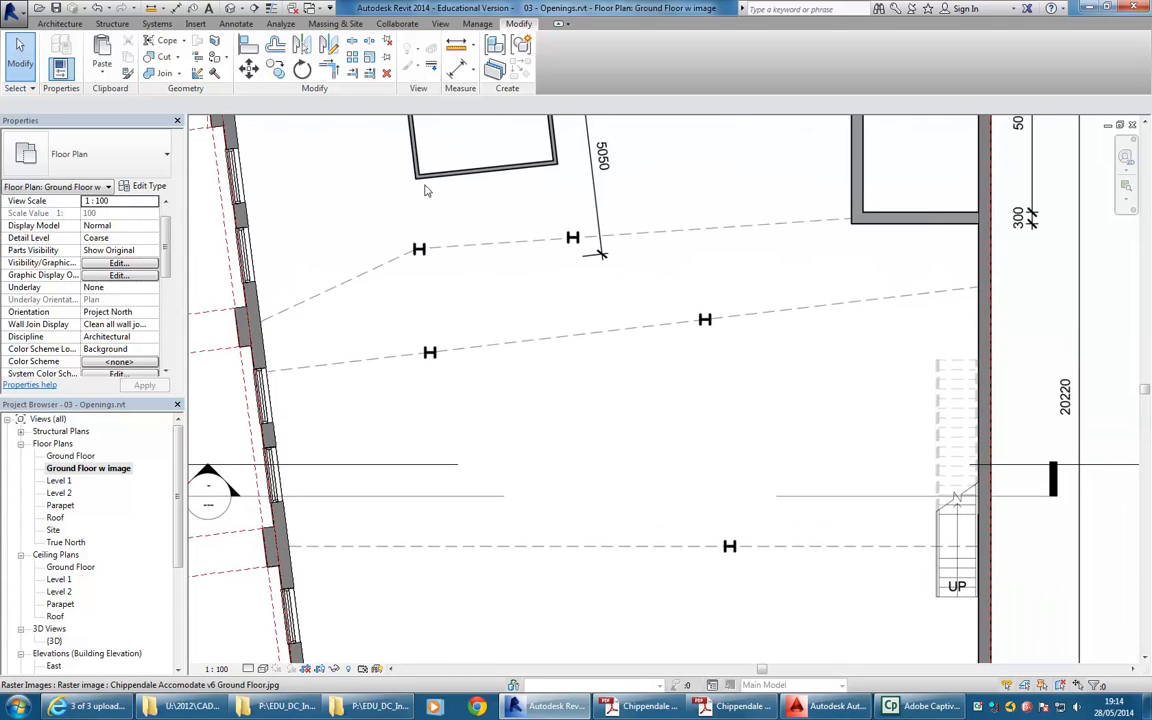
scroll(472, 255, "up", 2)
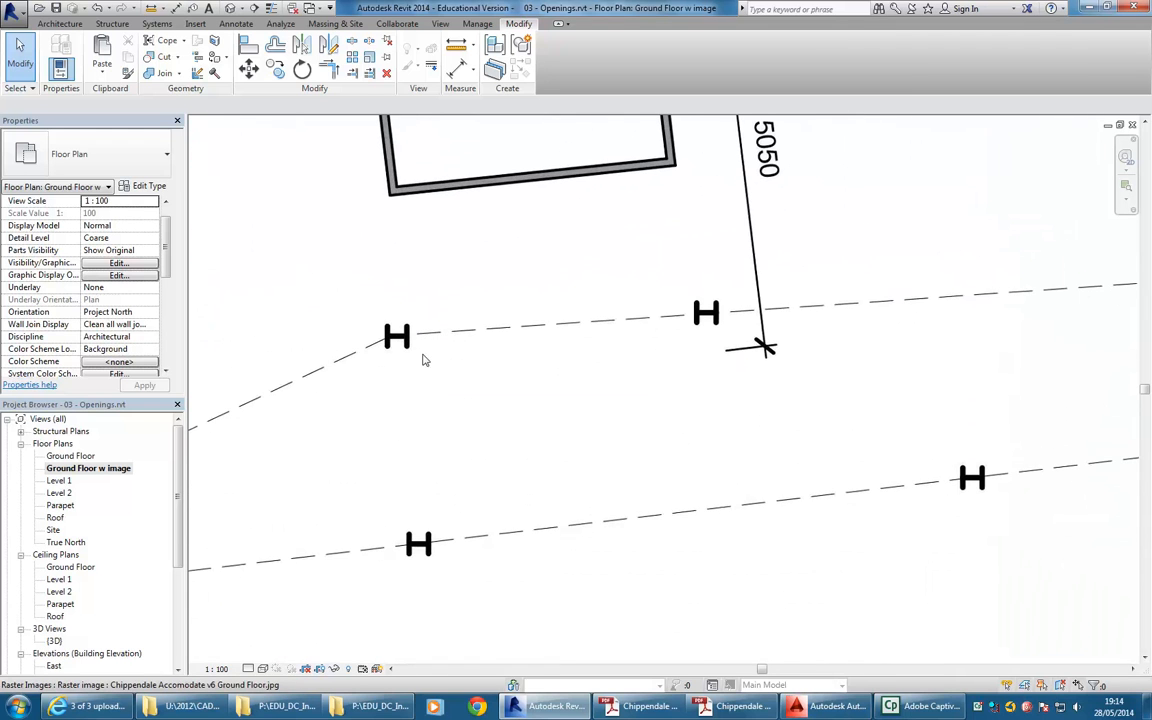
middle_click_drag(351, 318, 337, 306)
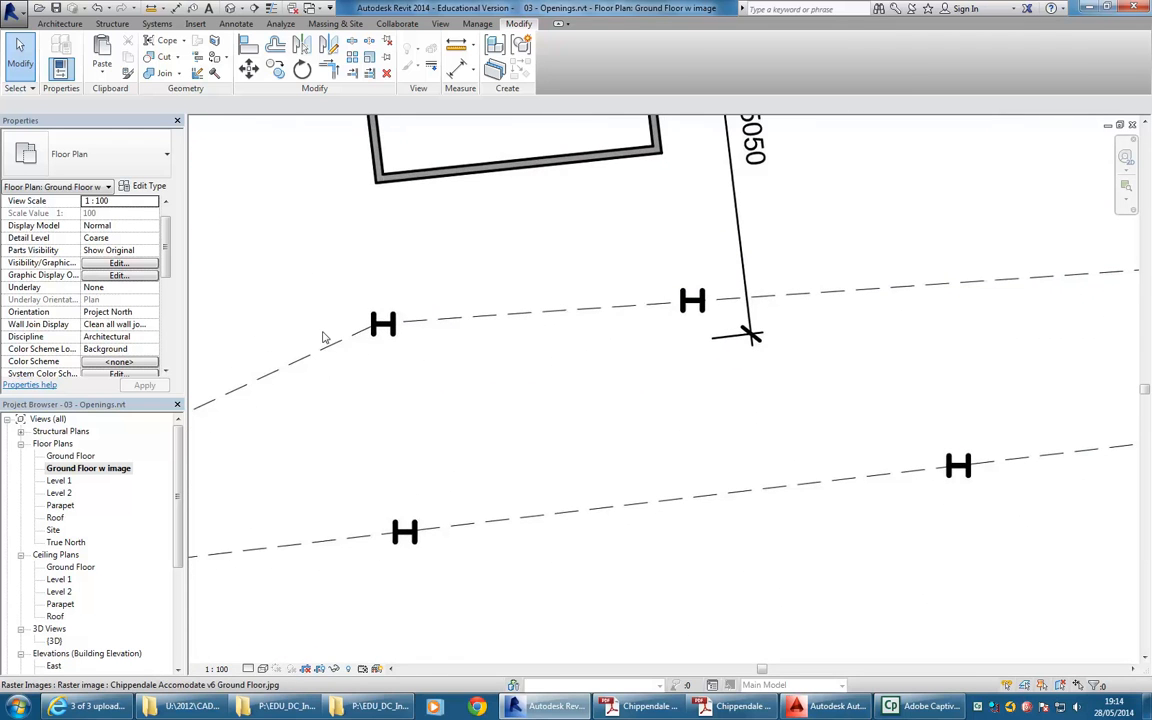
scroll(422, 412, "up", 1)
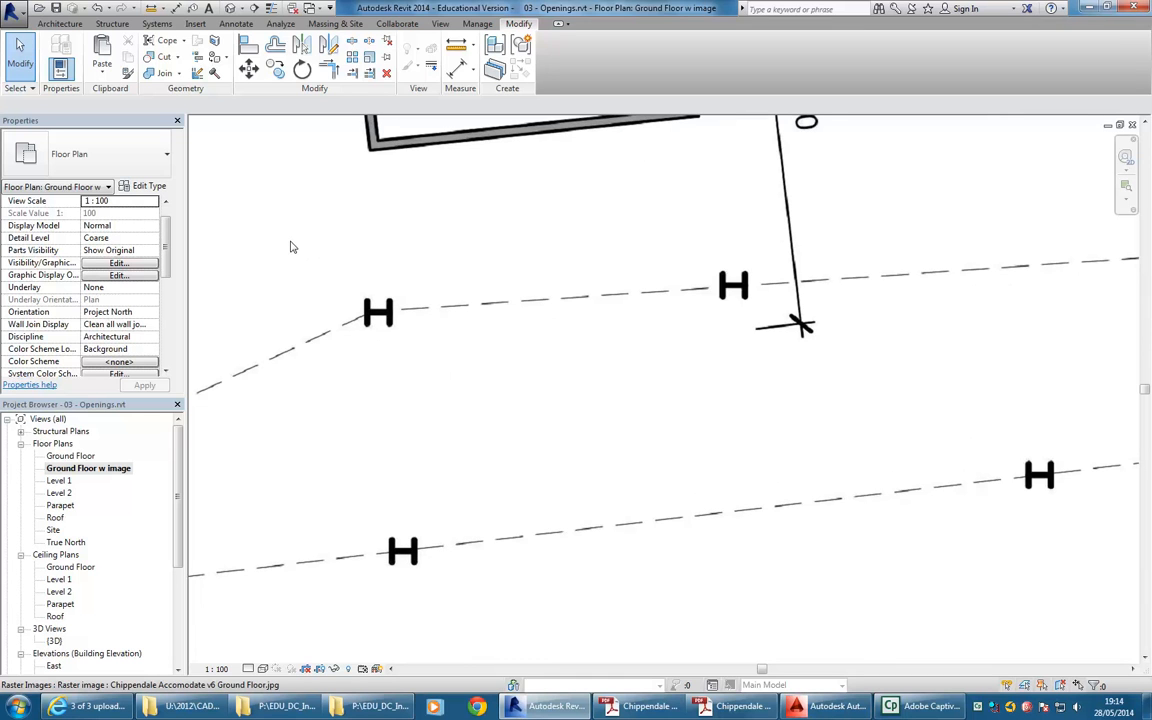
middle_click_drag(319, 255, 332, 267)
Step: Start a vertical structural column of type UC-Universal Column-Column 305x305x97UC and rotate its preview to match the H symbol beside the 5050 dimension
left_click(58, 25)
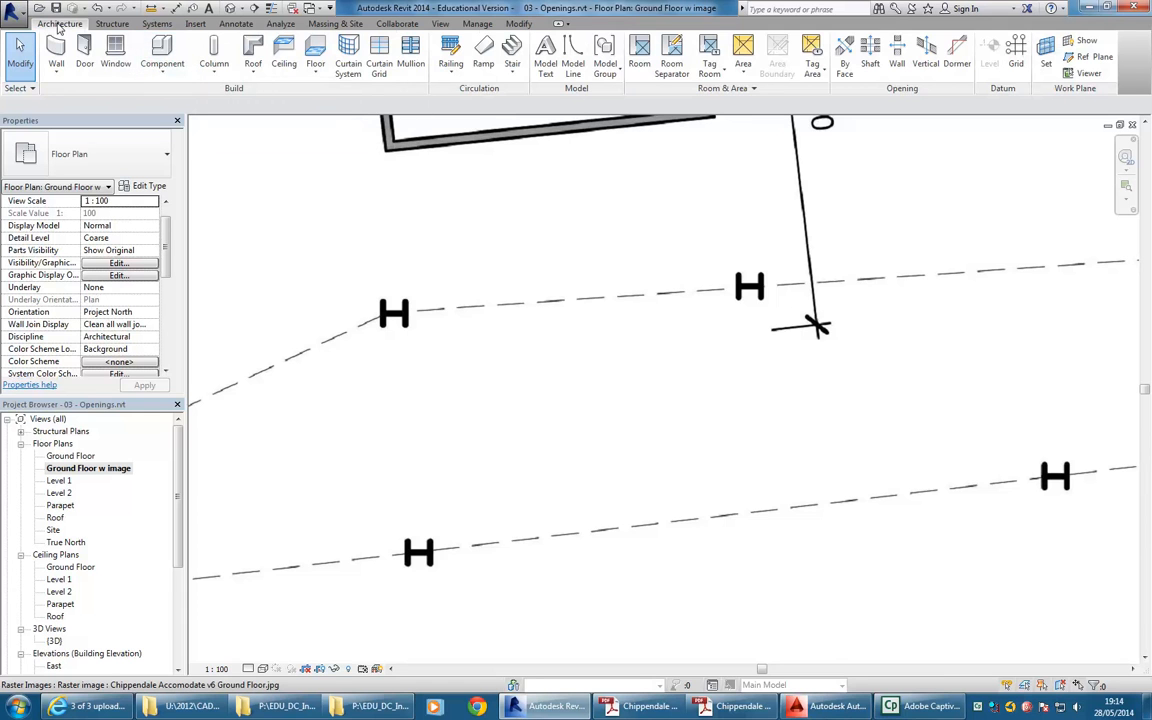
scroll(57, 28, "down", 1)
scroll(57, 28, "up", 1)
left_click(101, 24)
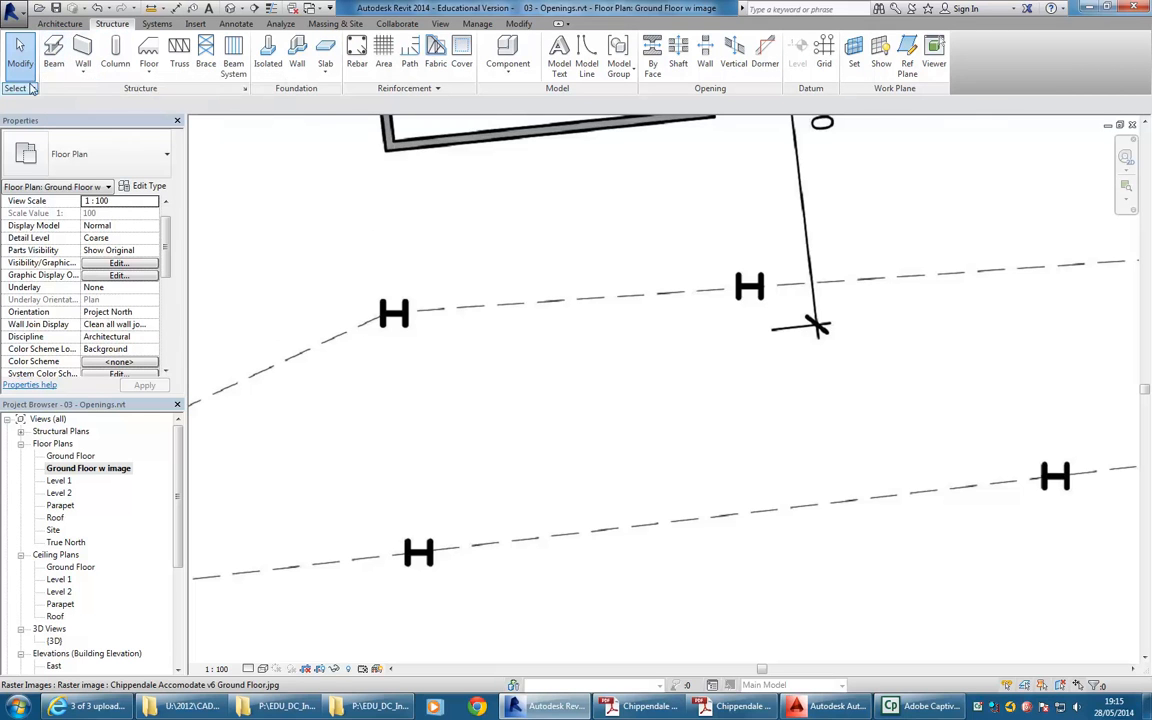
left_click(60, 23)
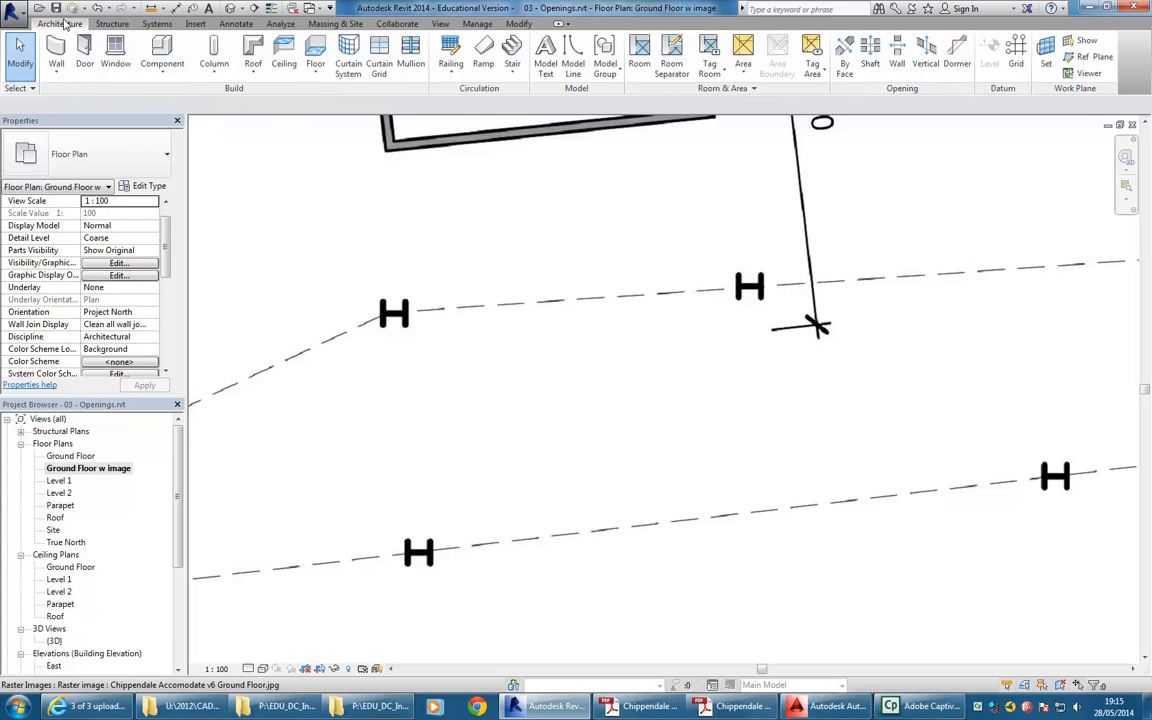
left_click(222, 72)
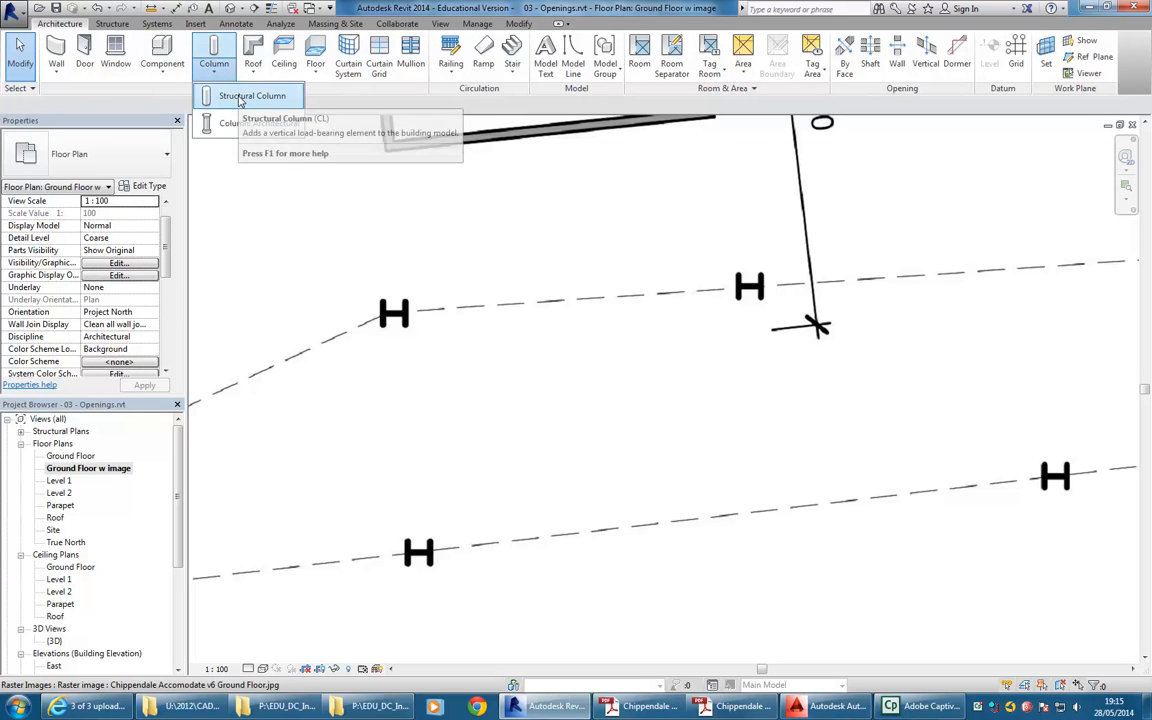
left_click(111, 24)
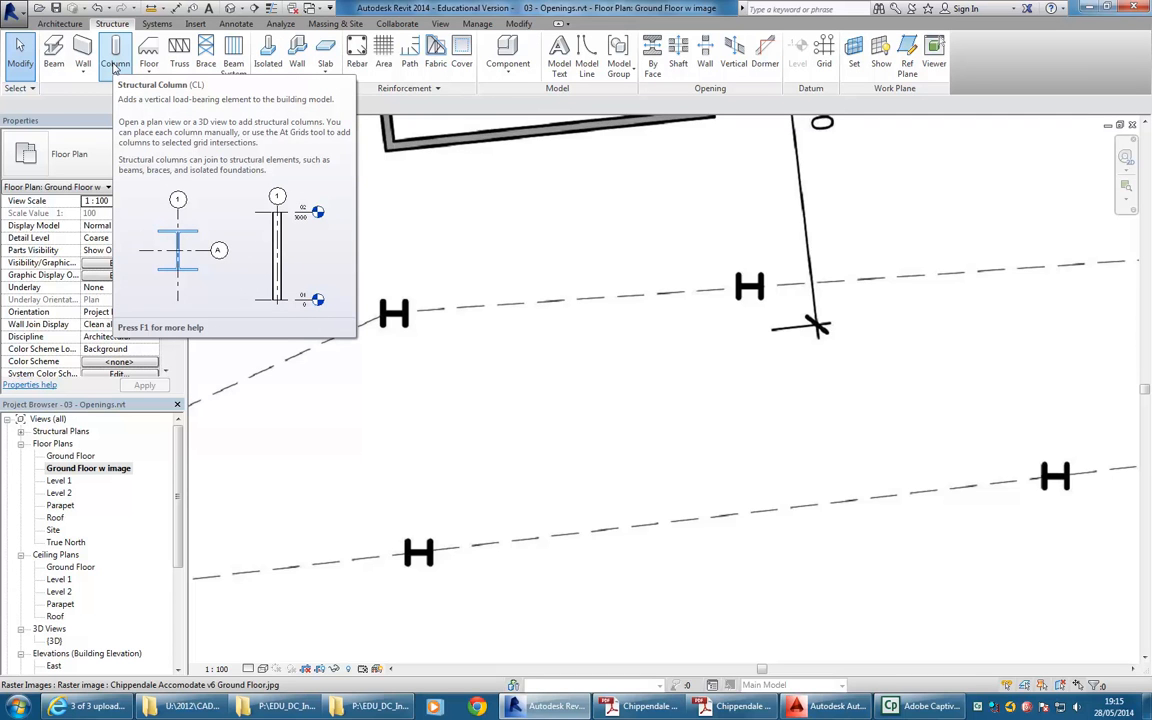
left_click(115, 65)
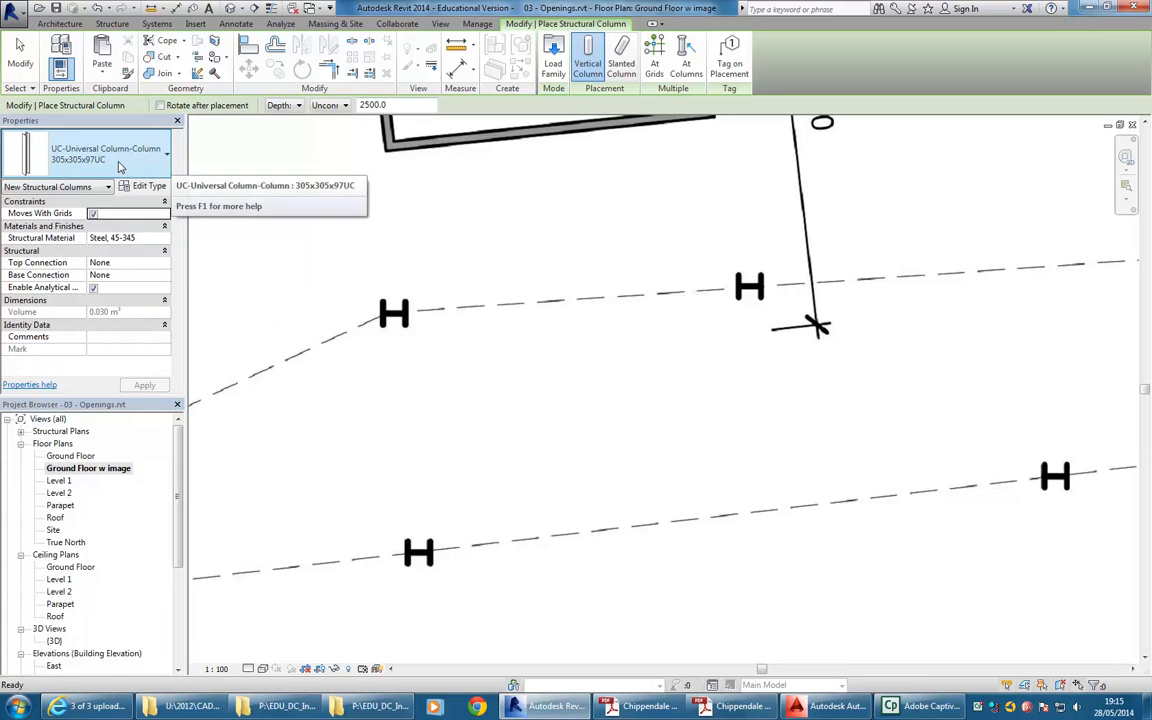
scroll(540, 300, "up", 4)
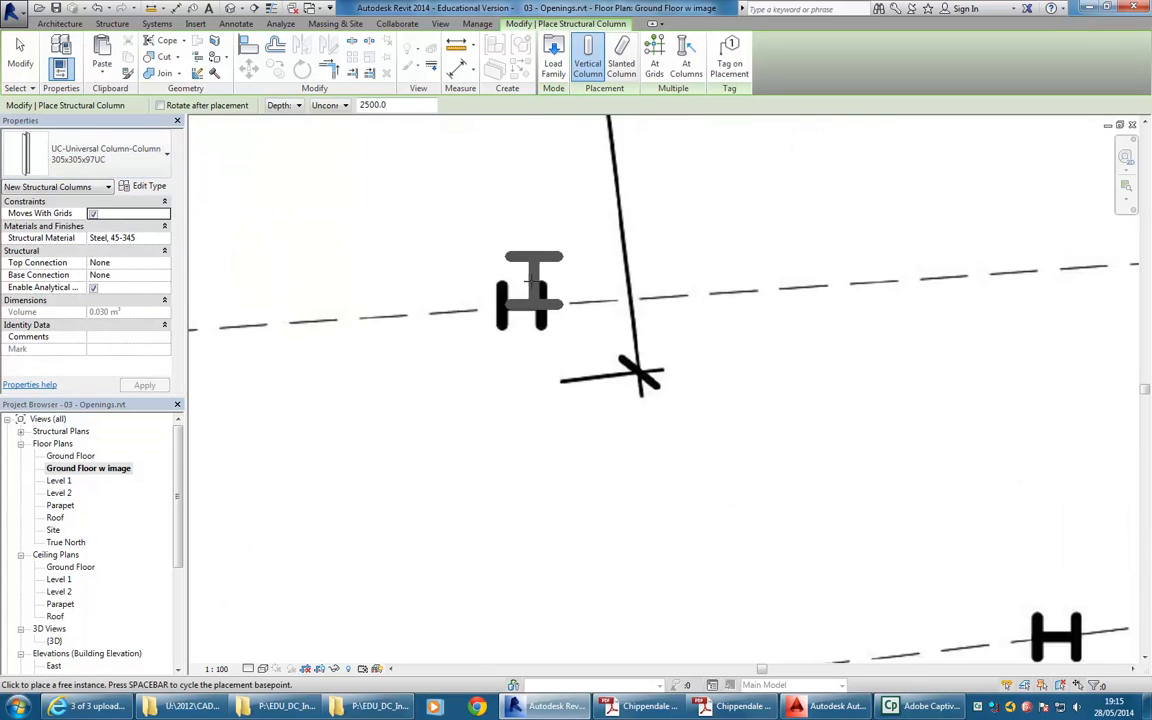
scroll(523, 304, "up", 3)
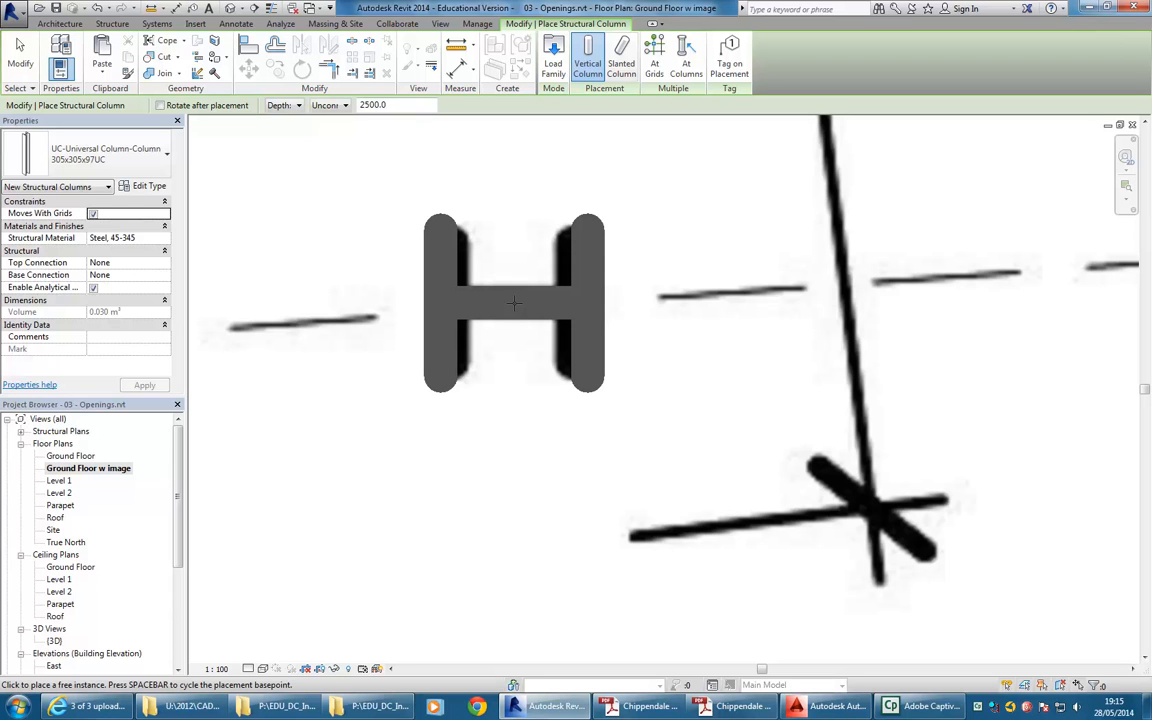
scroll(513, 303, "down", 3)
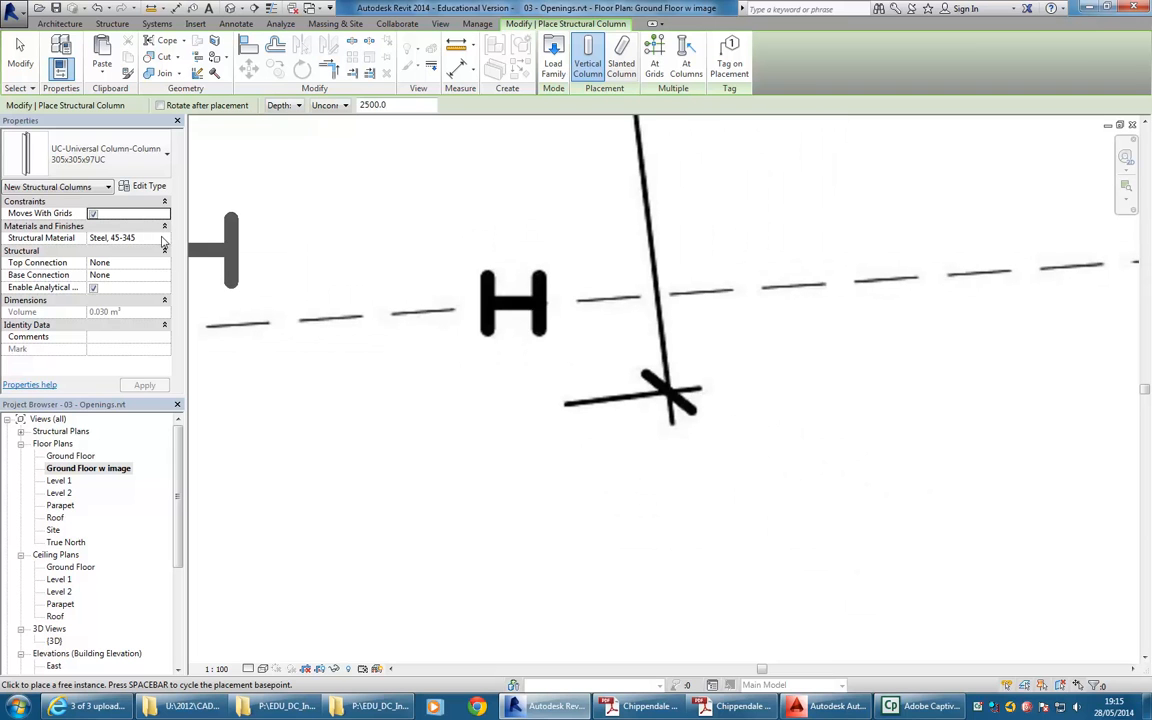
mouse_move(364, 275)
middle_mouse_down()
mouse_move(349, 248)
mouse_move(411, 286)
mouse_move(373, 298)
middle_mouse_up()
scroll(349, 248, "down", 2)
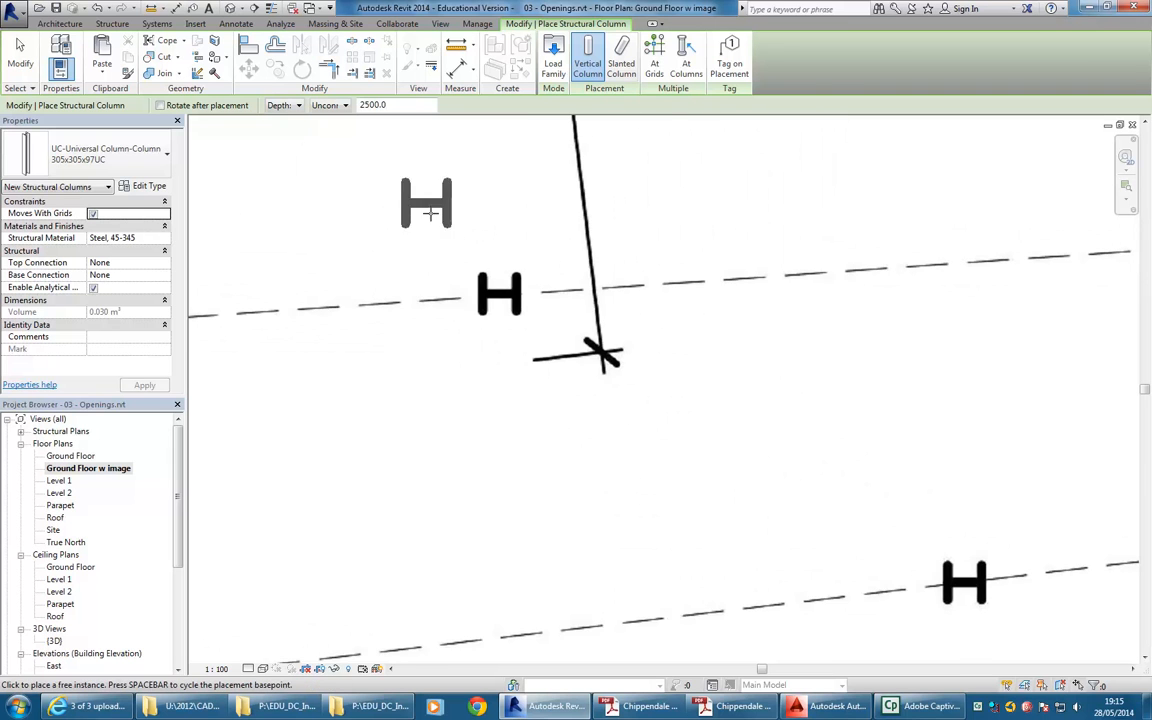
scroll(485, 295, "up", 4)
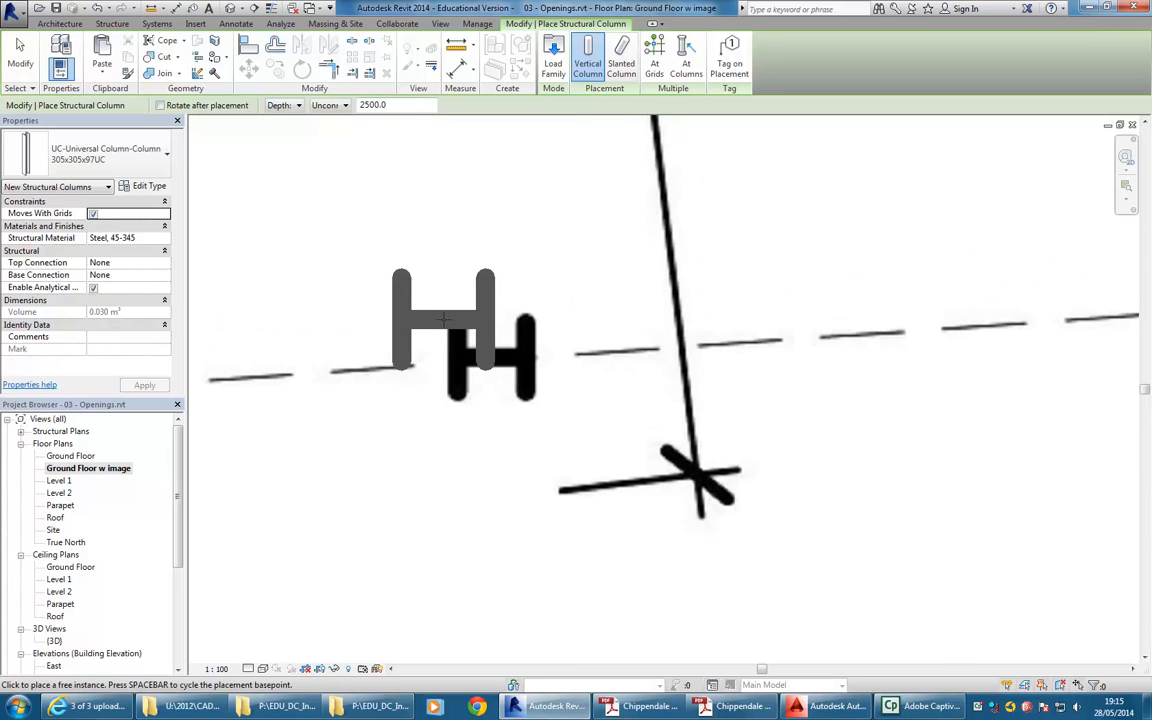
Step: Define the structural column by Height and set its upper limit to the Roof level
left_click(284, 107)
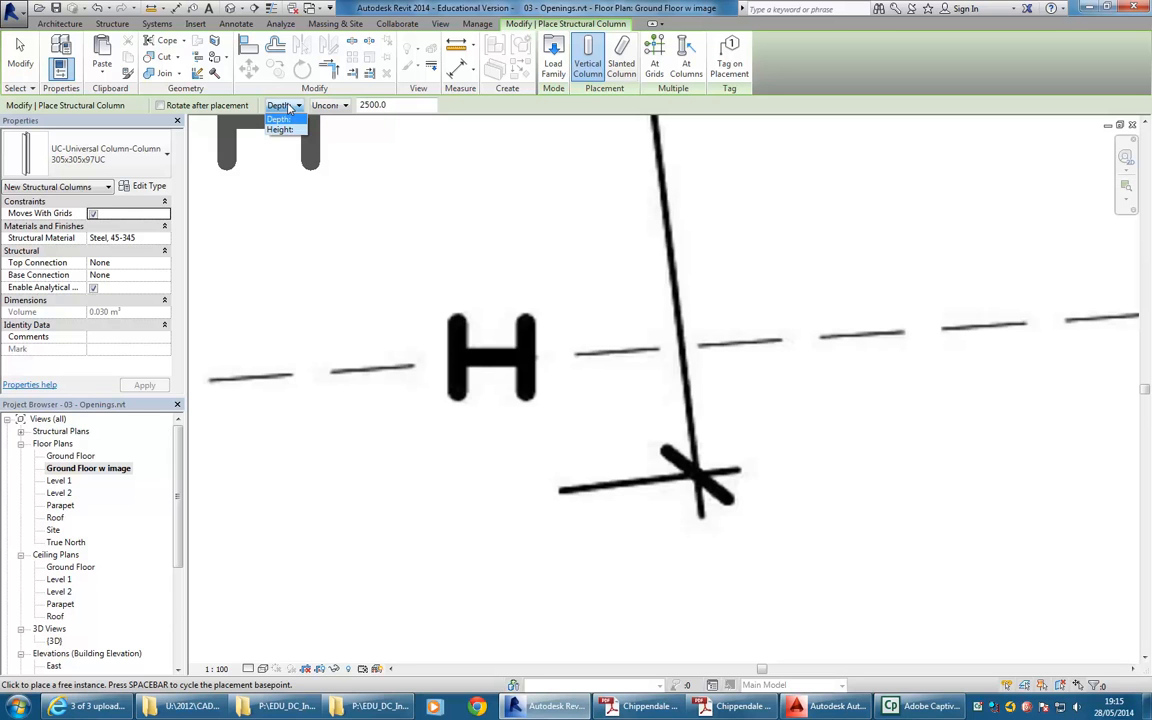
left_click(282, 129)
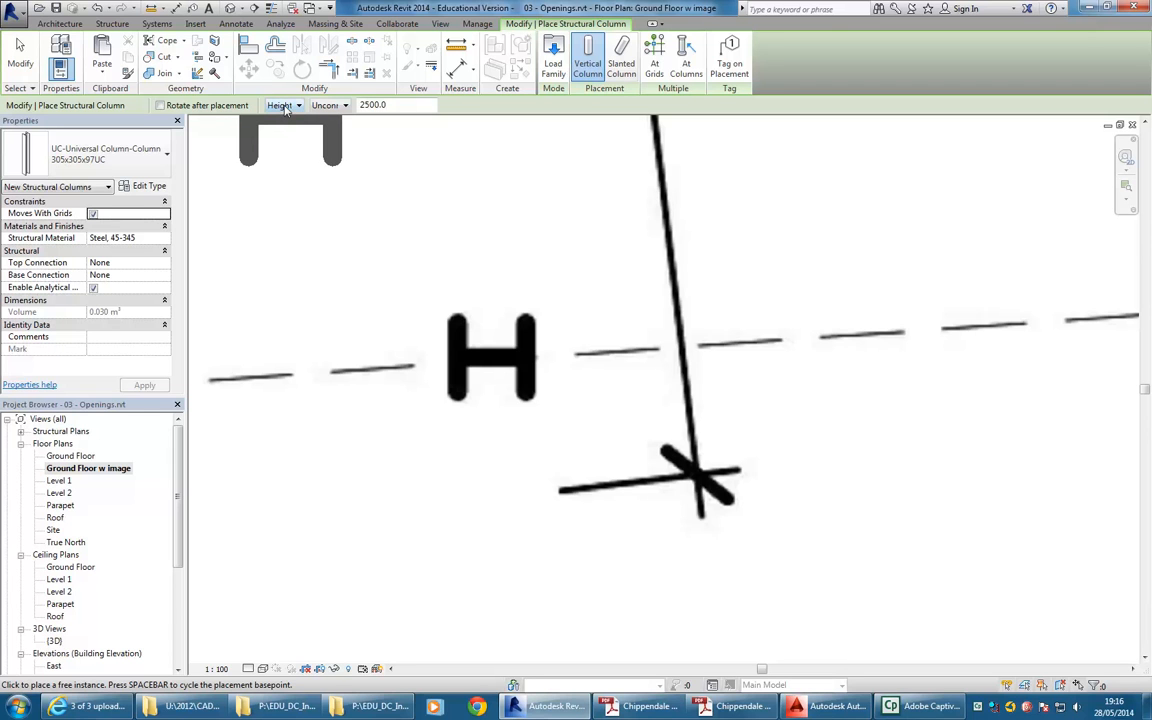
left_click(345, 106)
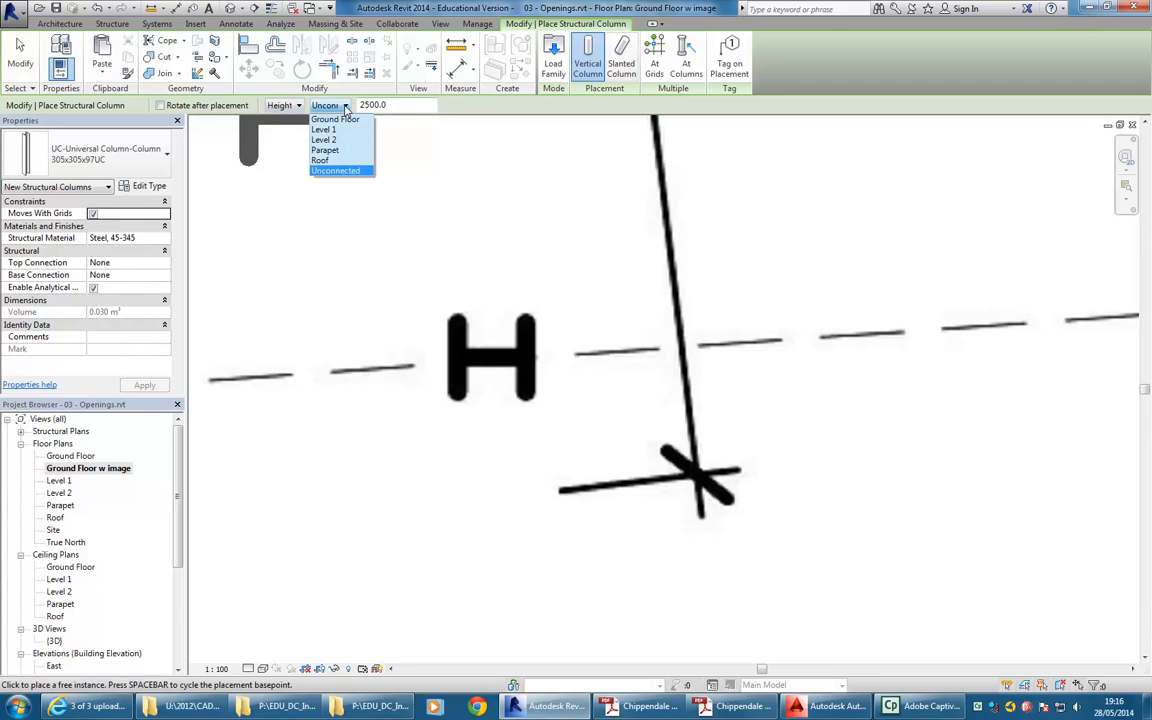
left_click(290, 106)
left_click(294, 107)
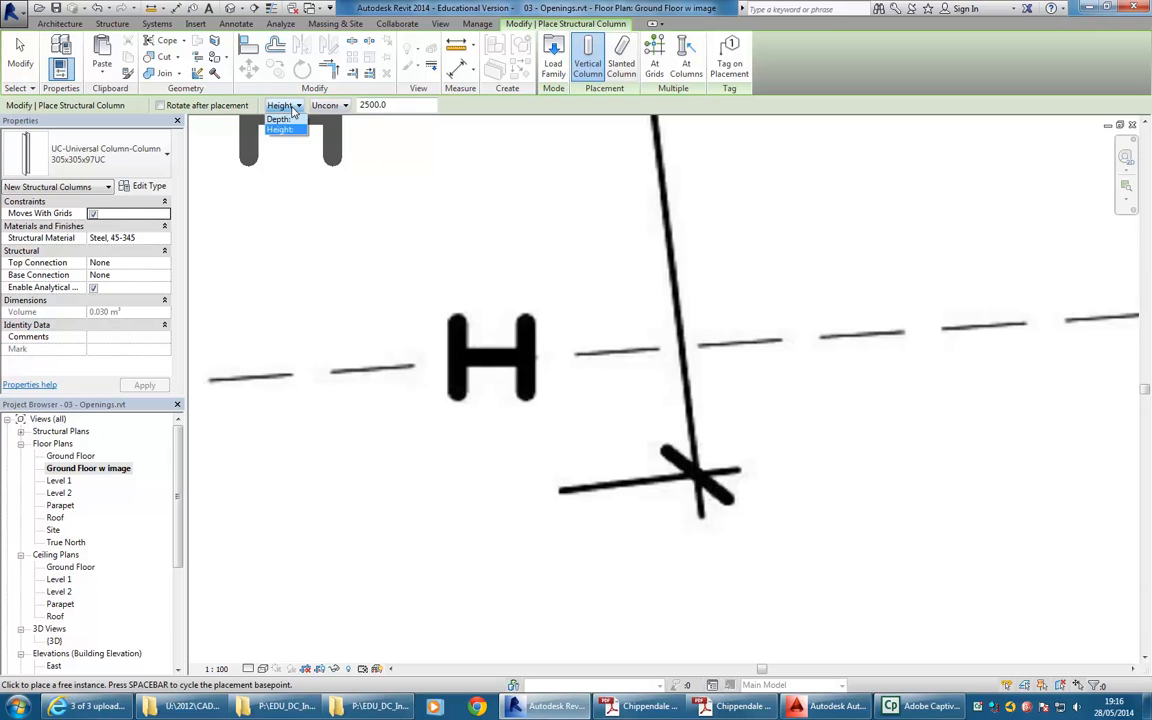
left_click(294, 108)
left_click(322, 107)
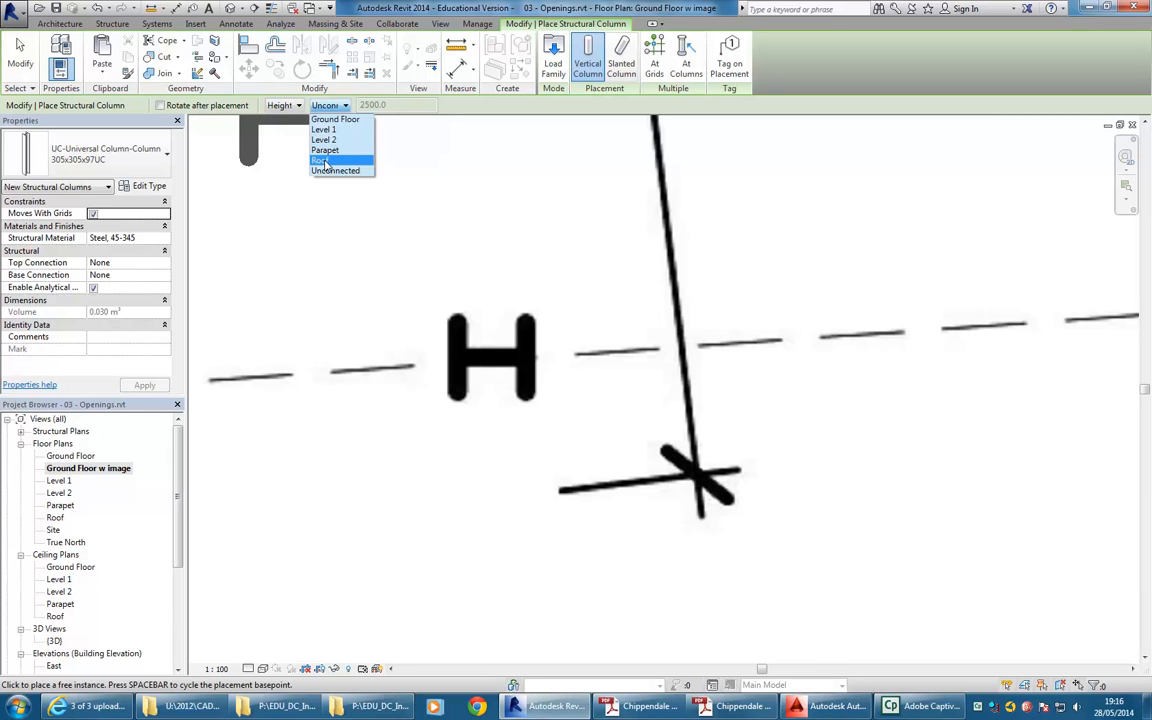
left_click(322, 161)
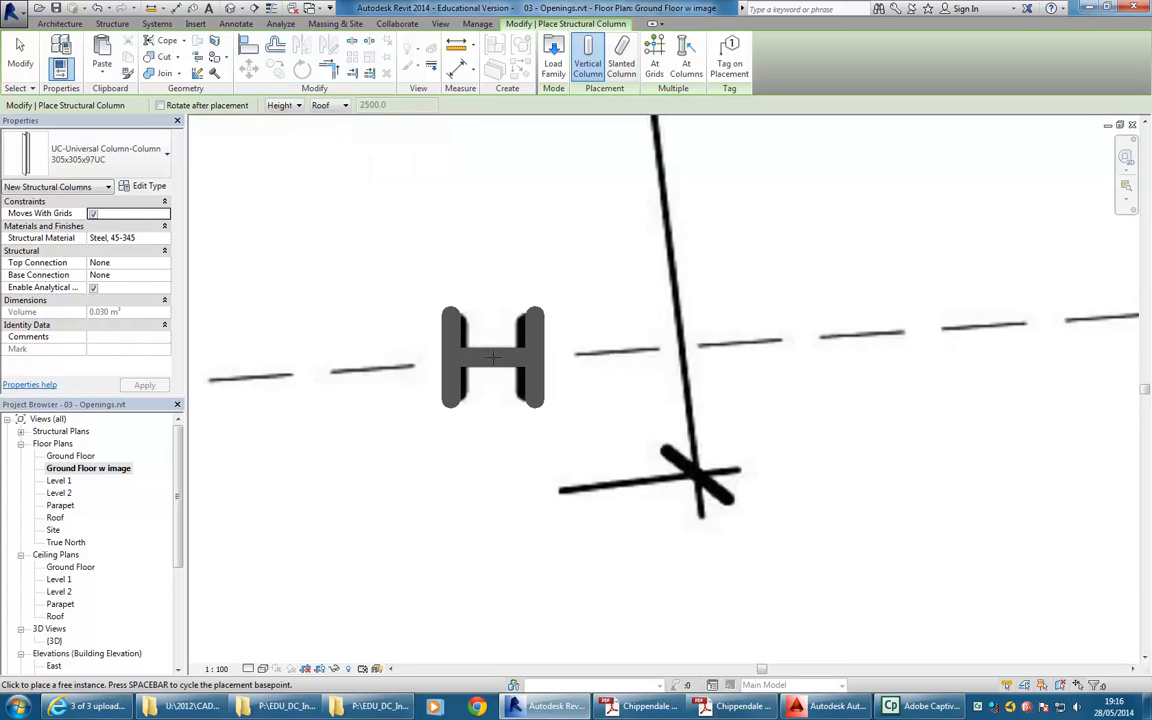
Step: Place the column over the H symbol beside the 5050 dimension and end column placement
scroll(491, 356, "down", 4)
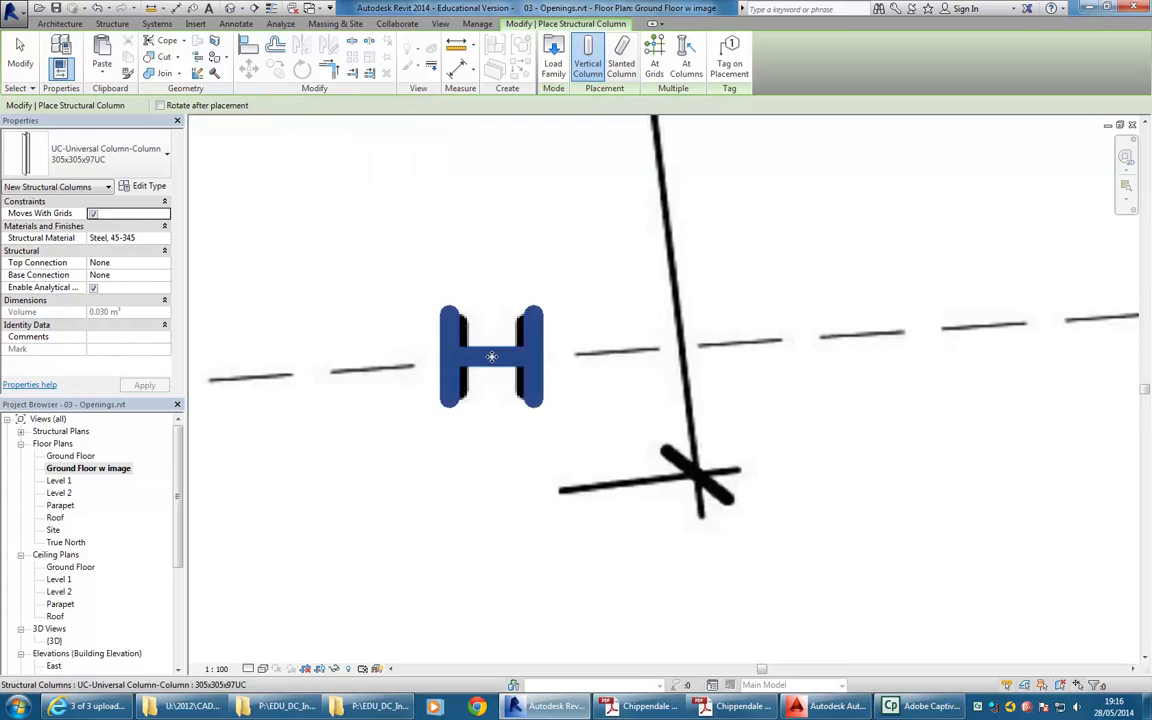
scroll(474, 282, "down", 5)
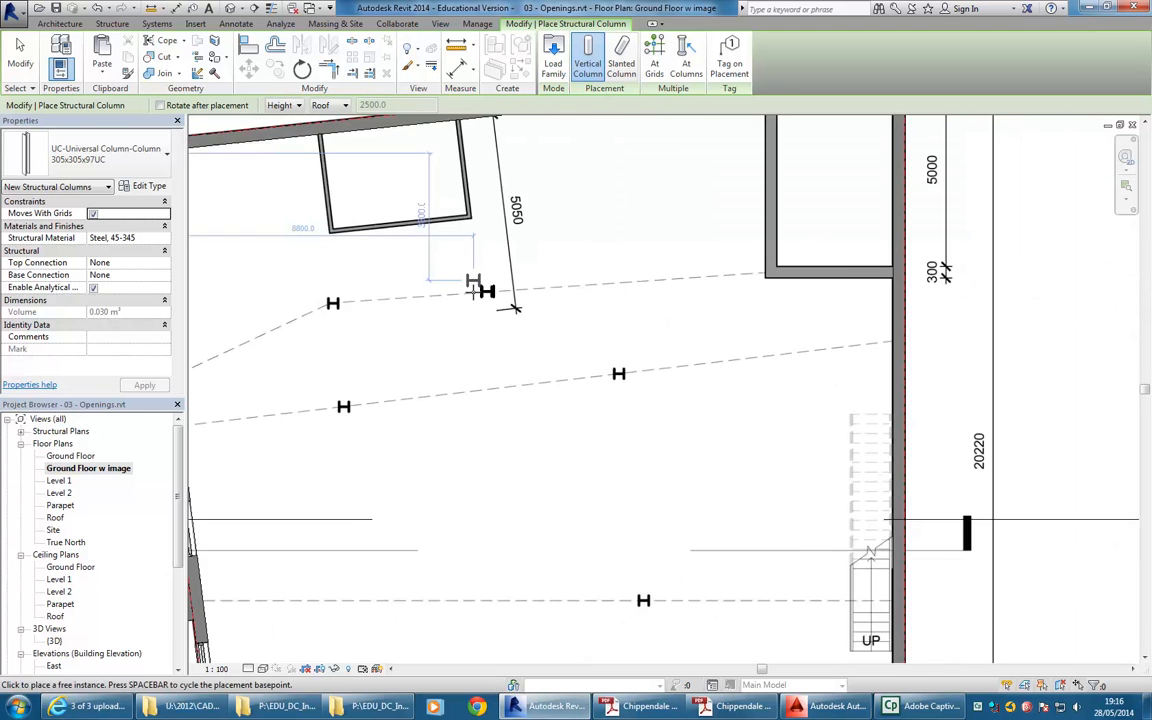
key("Escape")
key("Escape")
Step: Open the Section 1 view and set its detail level to Coarse to check the column across the full building height
scroll(472, 325, "down", 5)
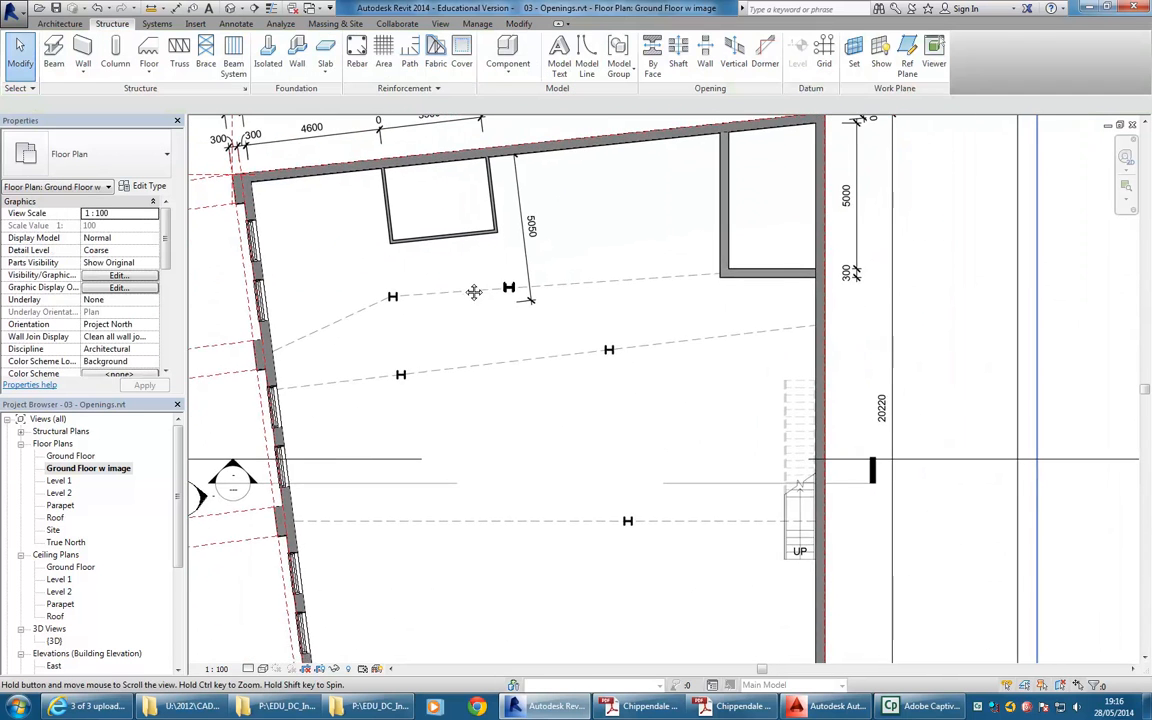
scroll(490, 346, "down", 3)
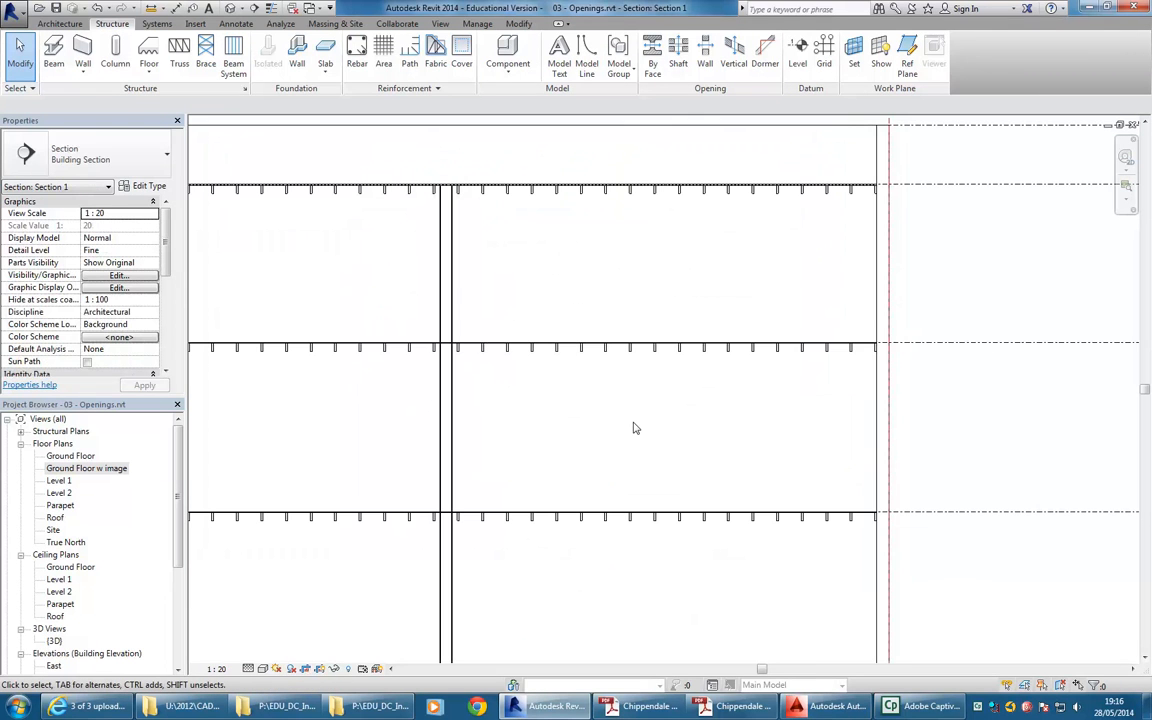
left_click(248, 668)
left_click(270, 626)
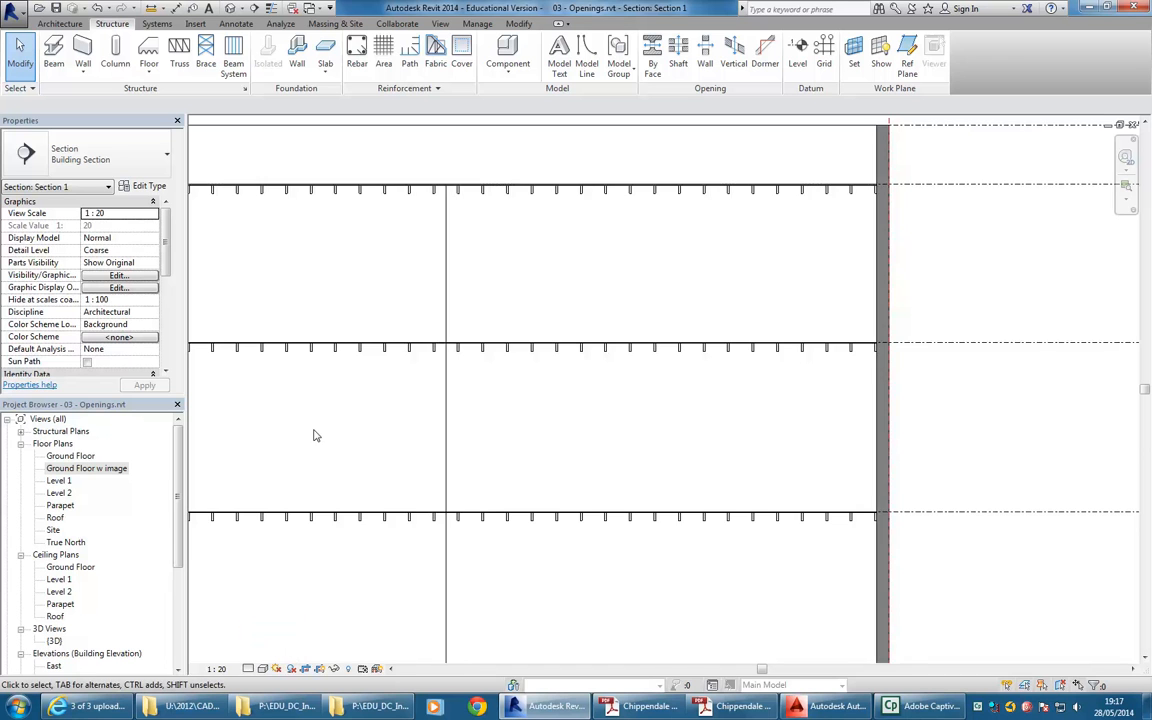
scroll(512, 399, "down", 2)
middle_click_drag(512, 399, 455, 414)
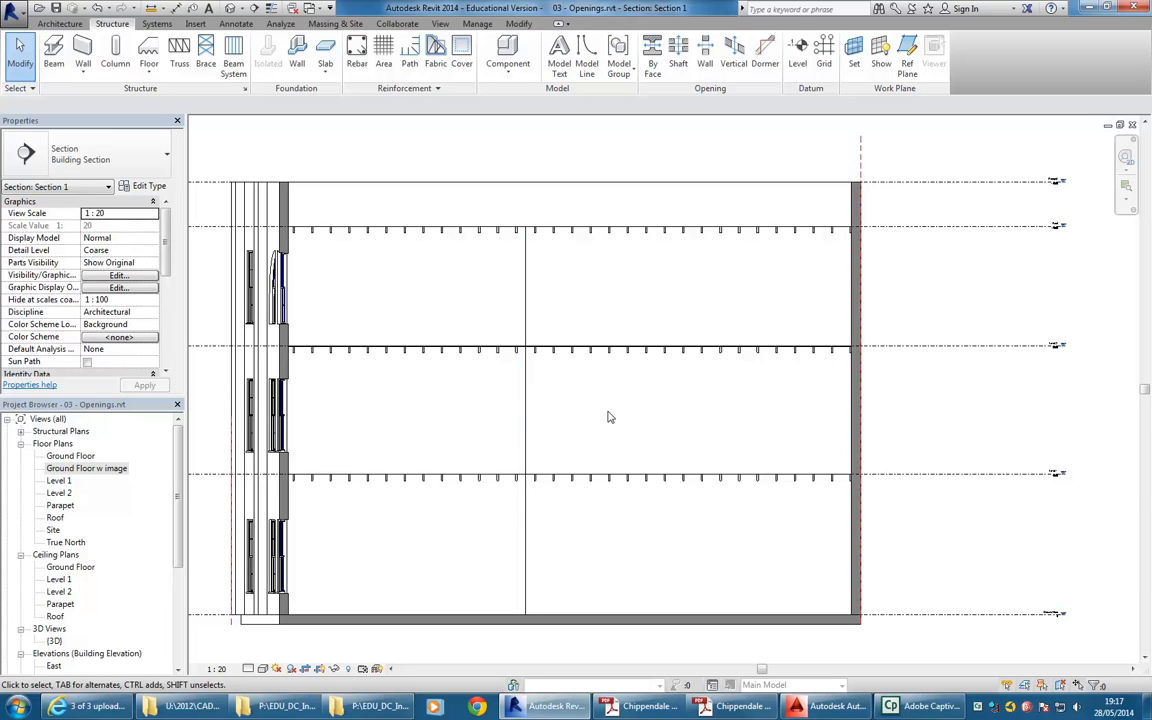
Step: Set the Section 1 detail level to Fine and inspect the column where it passes through the timber floors
left_click(248, 668)
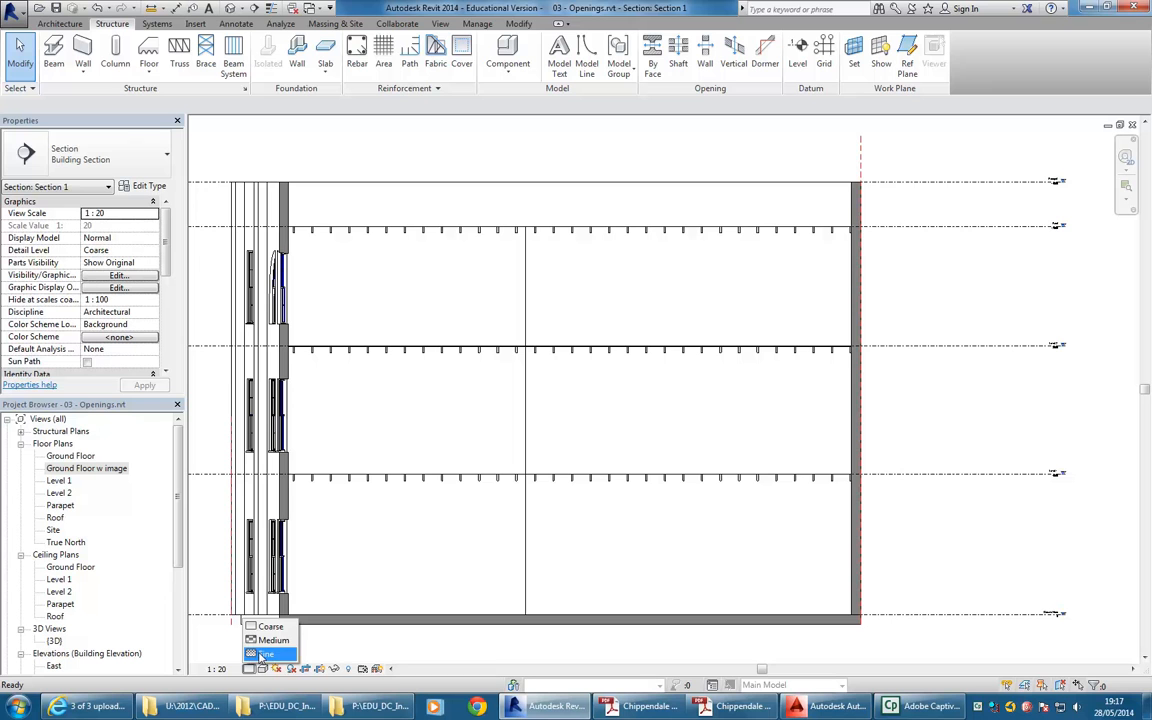
left_click(262, 655)
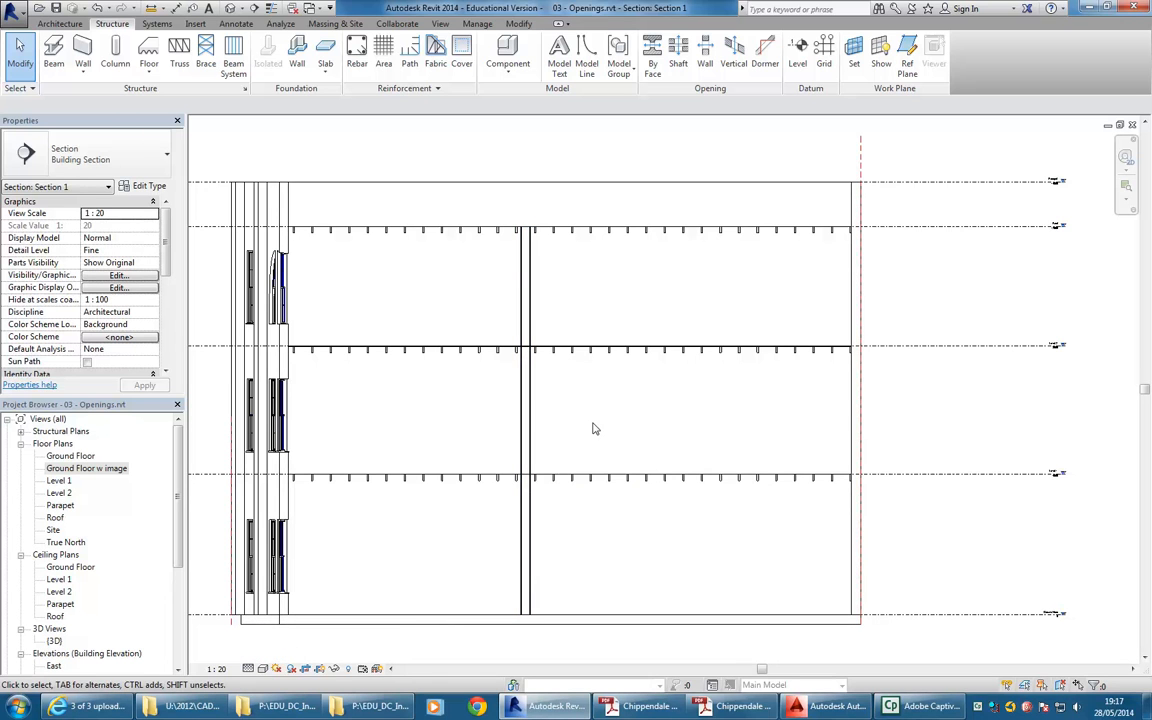
scroll(564, 336, "up", 6)
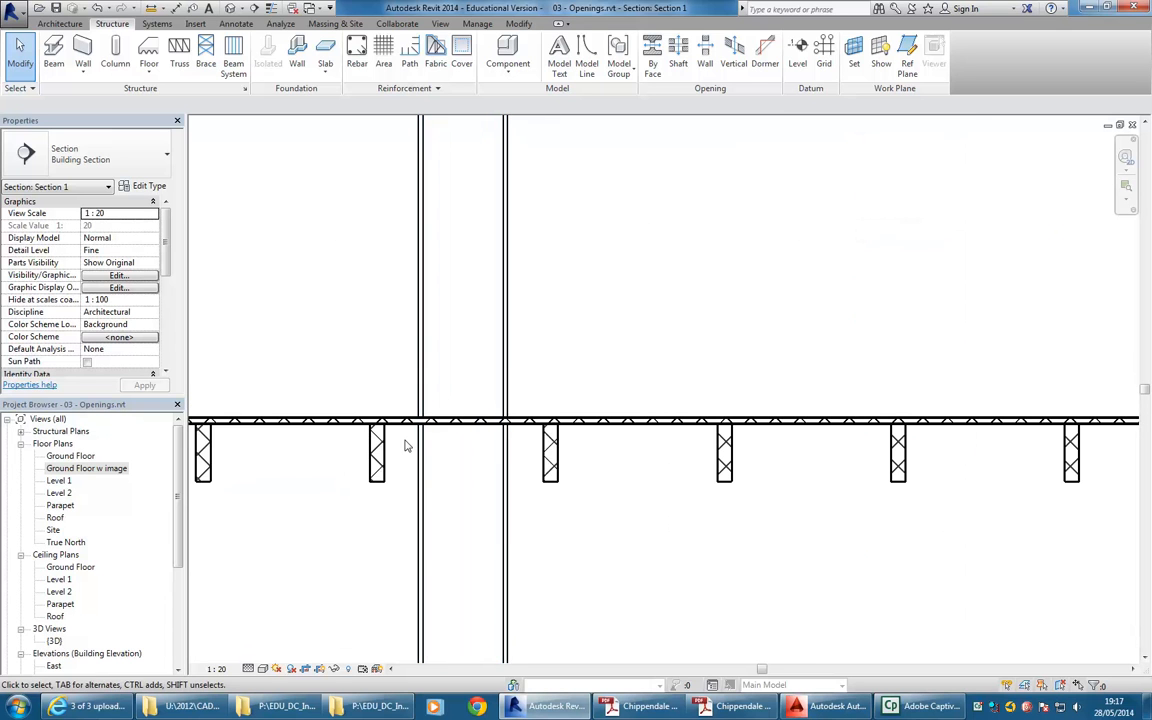
scroll(415, 412, "up", 5)
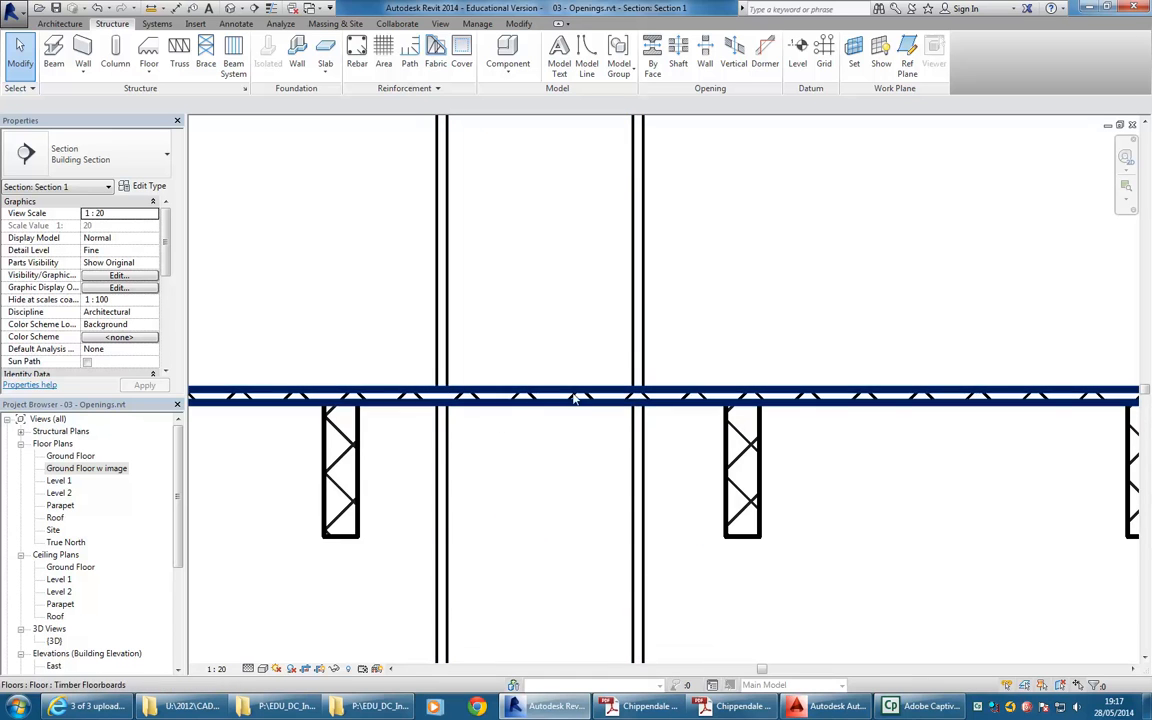
scroll(615, 275, "down", 4)
scroll(621, 290, "down", 6)
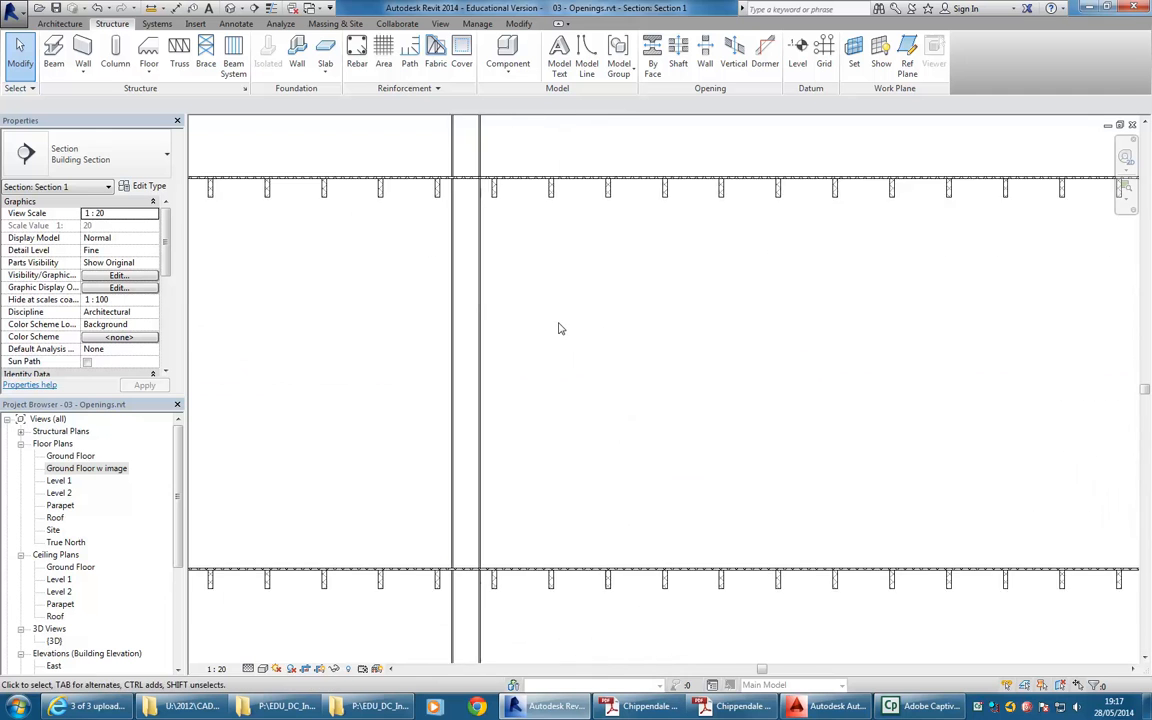
Step: Return to the Ground Floor w image plan and place a 305x305x97UC column over the H symbol where the dashed line bends
double_click(62, 470)
scroll(470, 330, "up", 5)
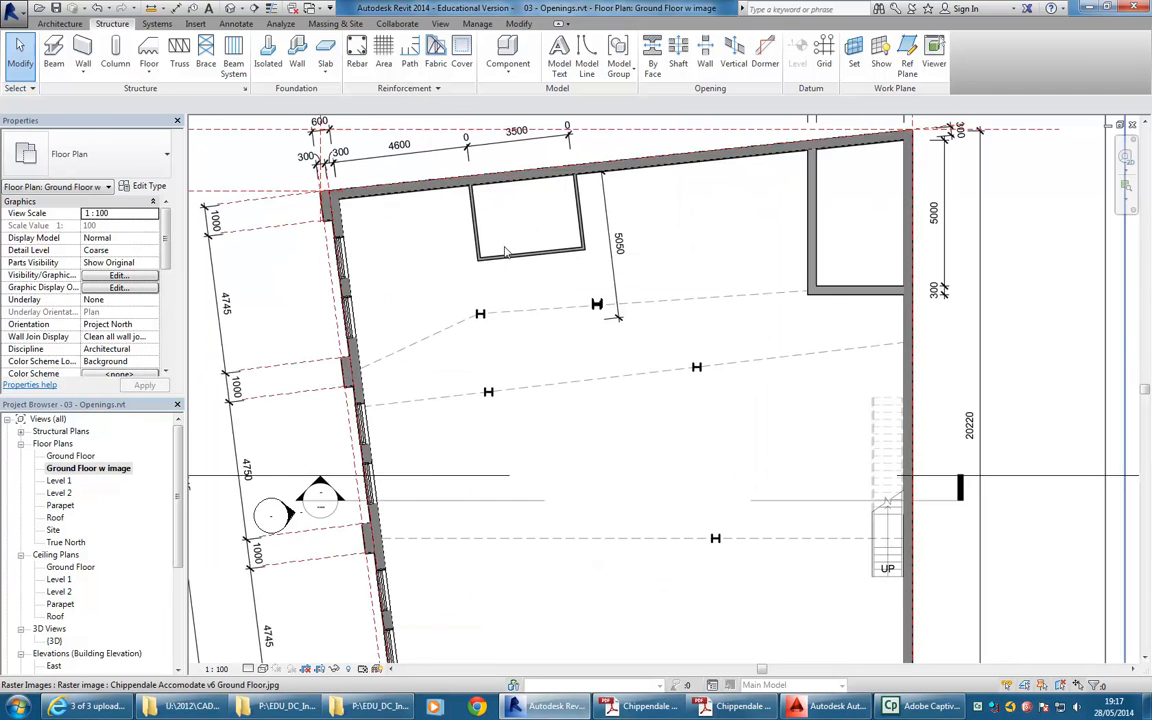
left_click(115, 55)
scroll(395, 312, "up", 1)
scroll(395, 312, "up", 8)
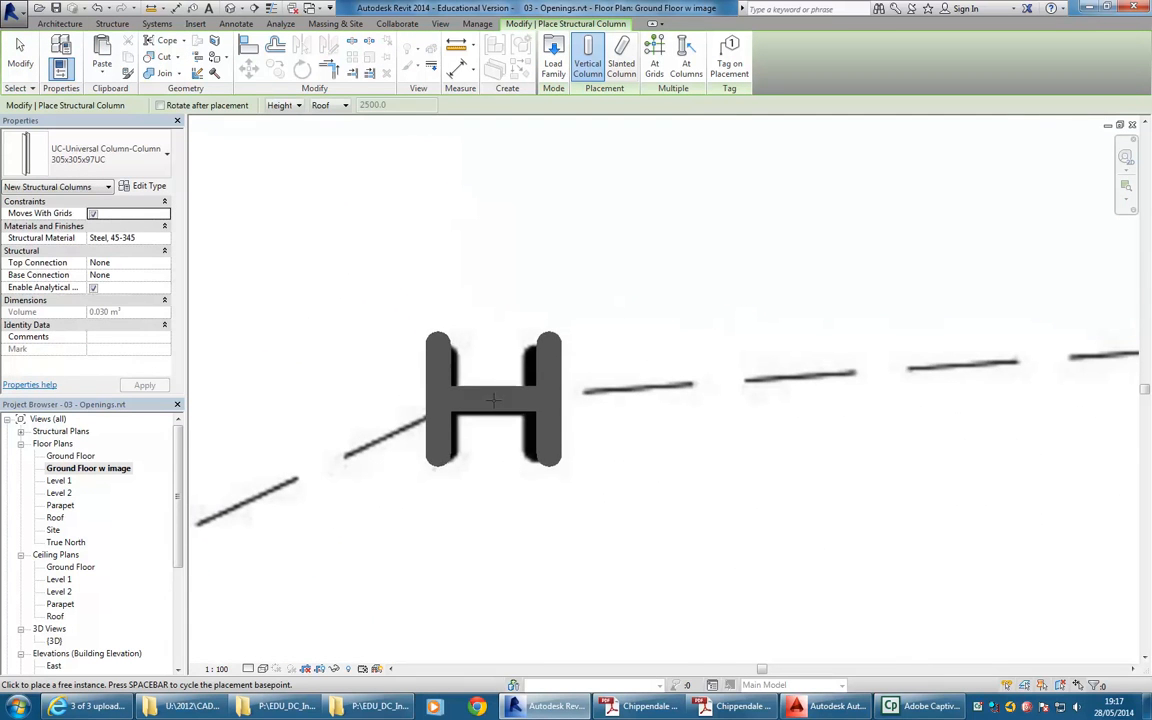
Step: Place a 305x305x97UC column over the H symbol near the window-wall end of the second dashed line
scroll(464, 265, "down", 3)
middle_click_drag(475, 404, 442, 214)
scroll(442, 220, "down", 2)
scroll(468, 378, "up", 2)
scroll(464, 340, "up", 3)
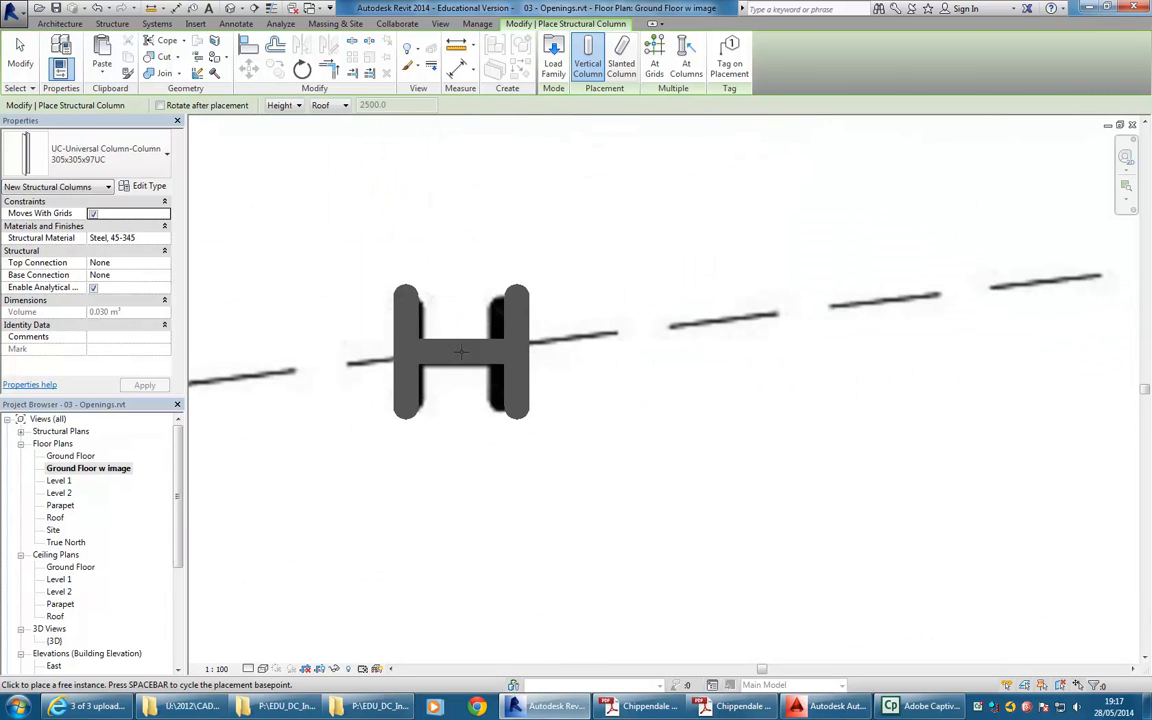
scroll(460, 350, "up", 2)
Step: Place a 305x305x97UC column over the other H symbol on the second dashed line, towards the stair side
scroll(690, 288, "down", 3)
middle_click_drag(690, 288, 375, 319)
scroll(779, 258, "down", 2)
middle_click_drag(779, 260, 327, 355)
scroll(556, 332, "up", 3)
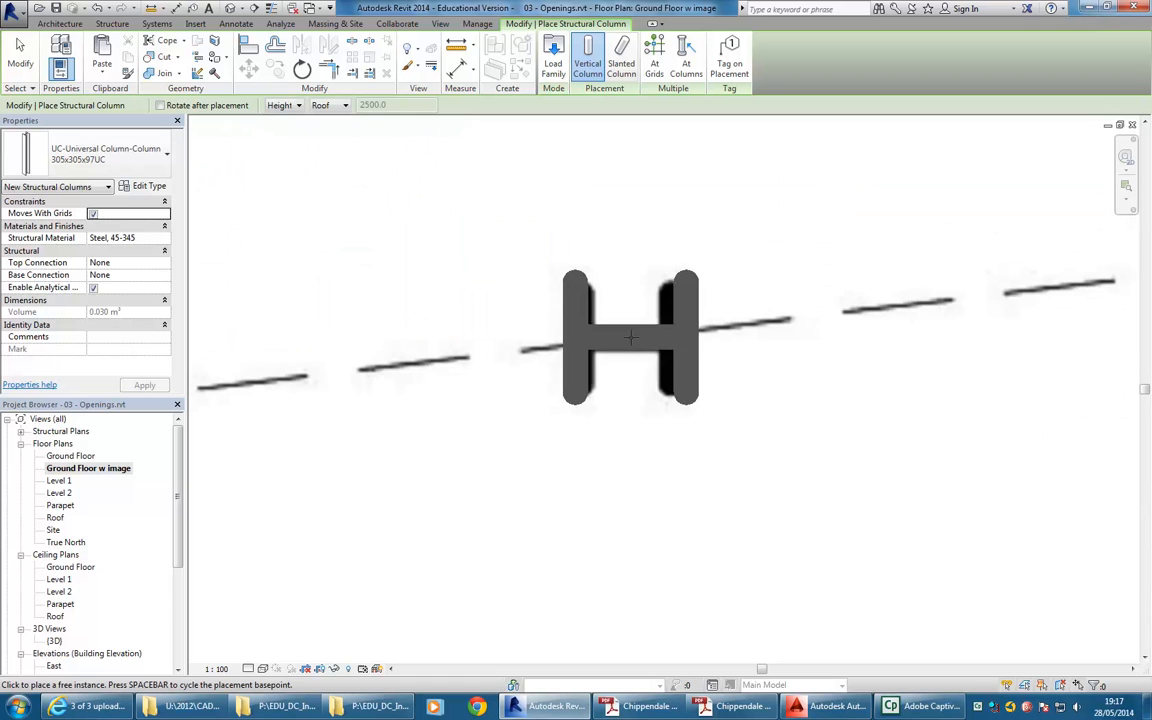
Step: Place a 305x305x97UC column over the H symbol on the lowest dashed line, near the stair
scroll(605, 325, "down", 3)
scroll(611, 320, "down", 3)
middle_click_drag(608, 428, 550, 307)
scroll(569, 394, "up", 2)
scroll(572, 432, "up", 3)
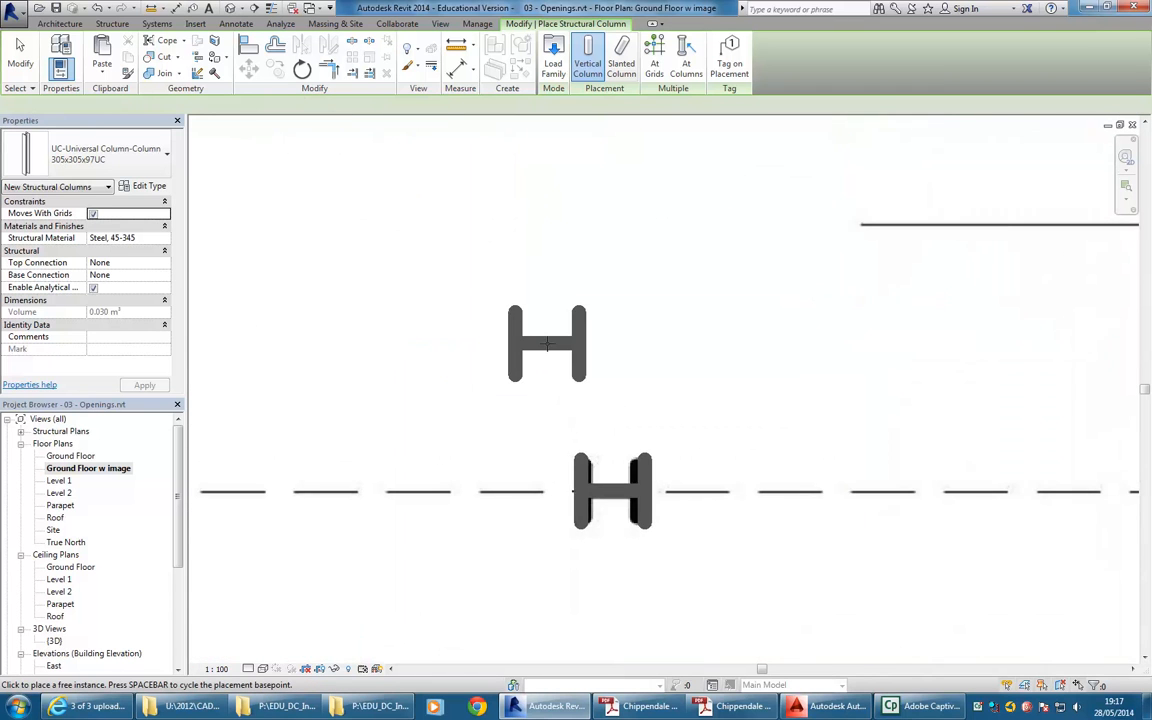
Step: Review the columns across the ground floor plan and the available upper-limit levels, then end column placement
scroll(545, 342, "down", 3)
middle_click_drag(483, 329, 587, 368)
scroll(545, 320, "down", 3)
middle_click_drag(546, 321, 546, 379)
scroll(542, 337, "up", 1)
middle_click_drag(532, 346, 533, 353)
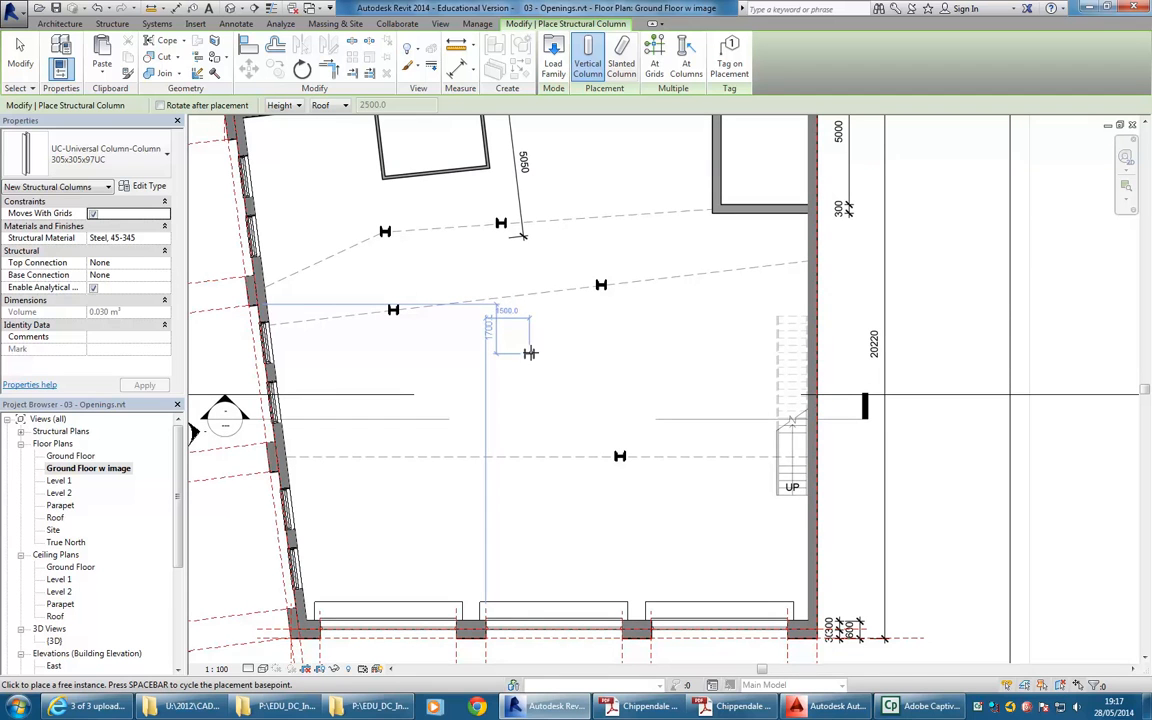
left_click(344, 105)
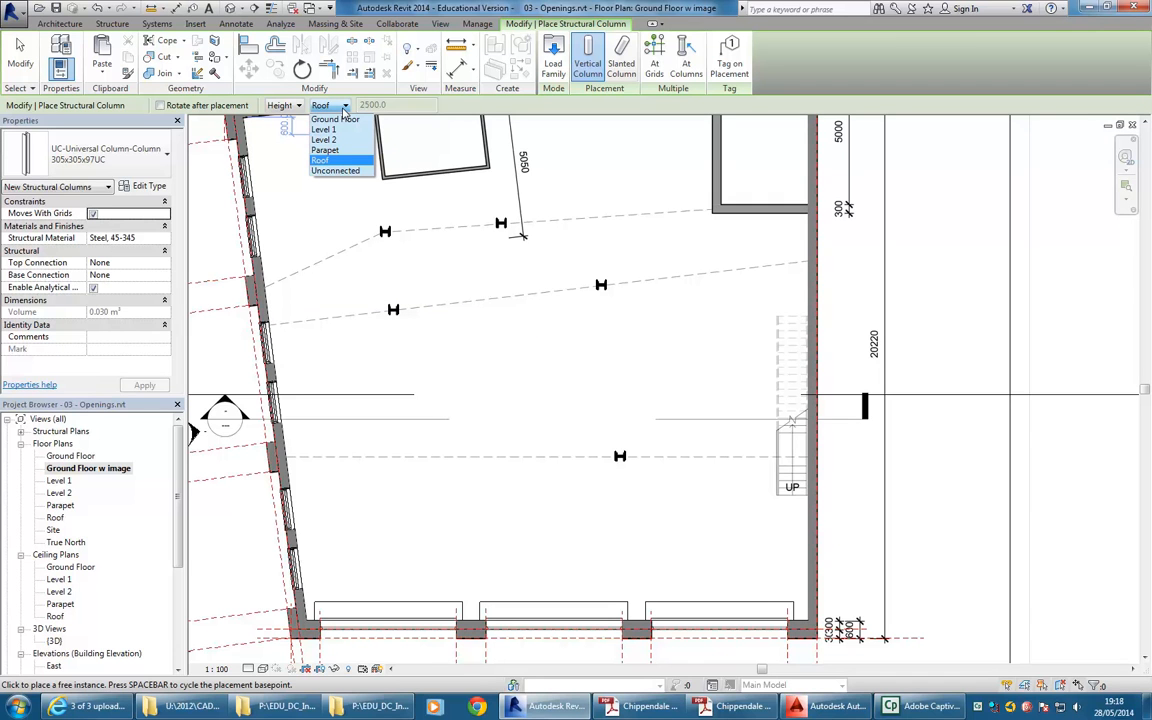
left_click(344, 108)
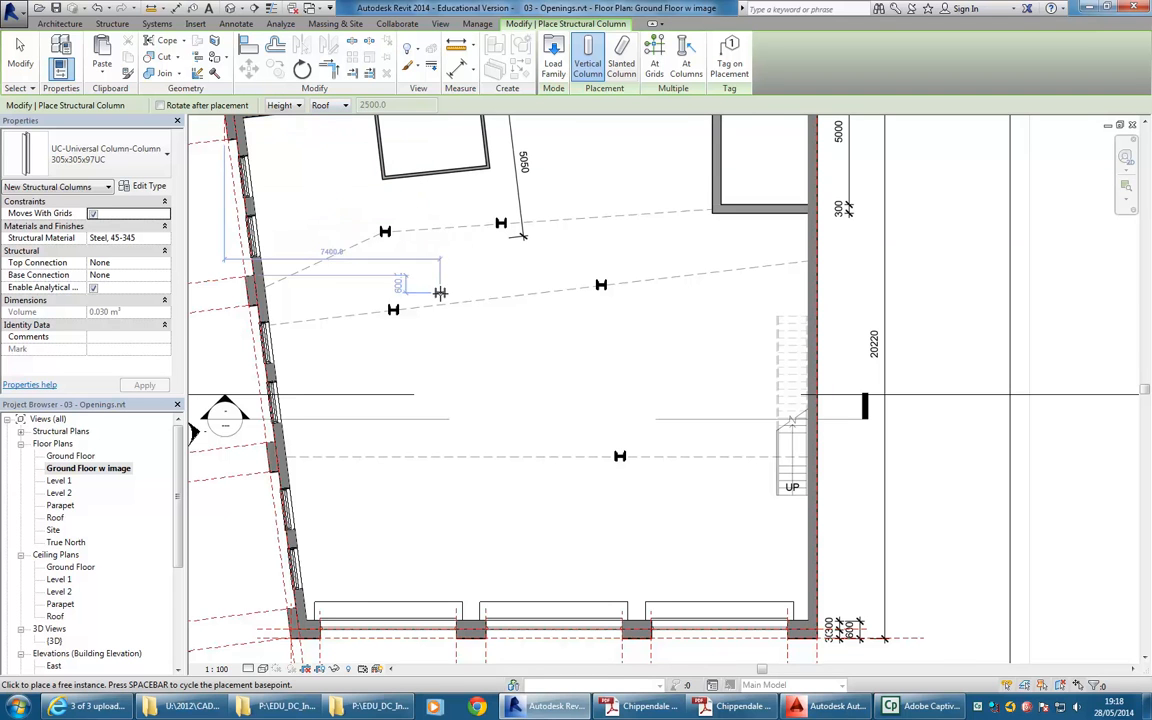
scroll(444, 296, "down", 2)
scroll(448, 297, "down", 1)
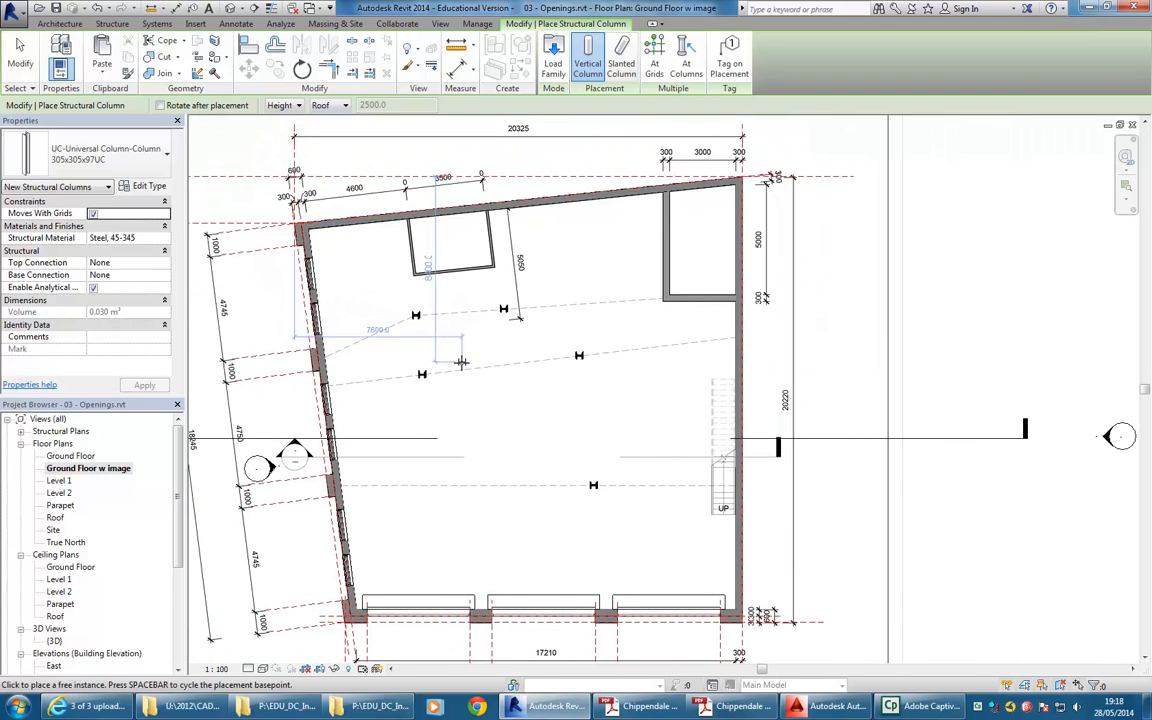
key("Escape")
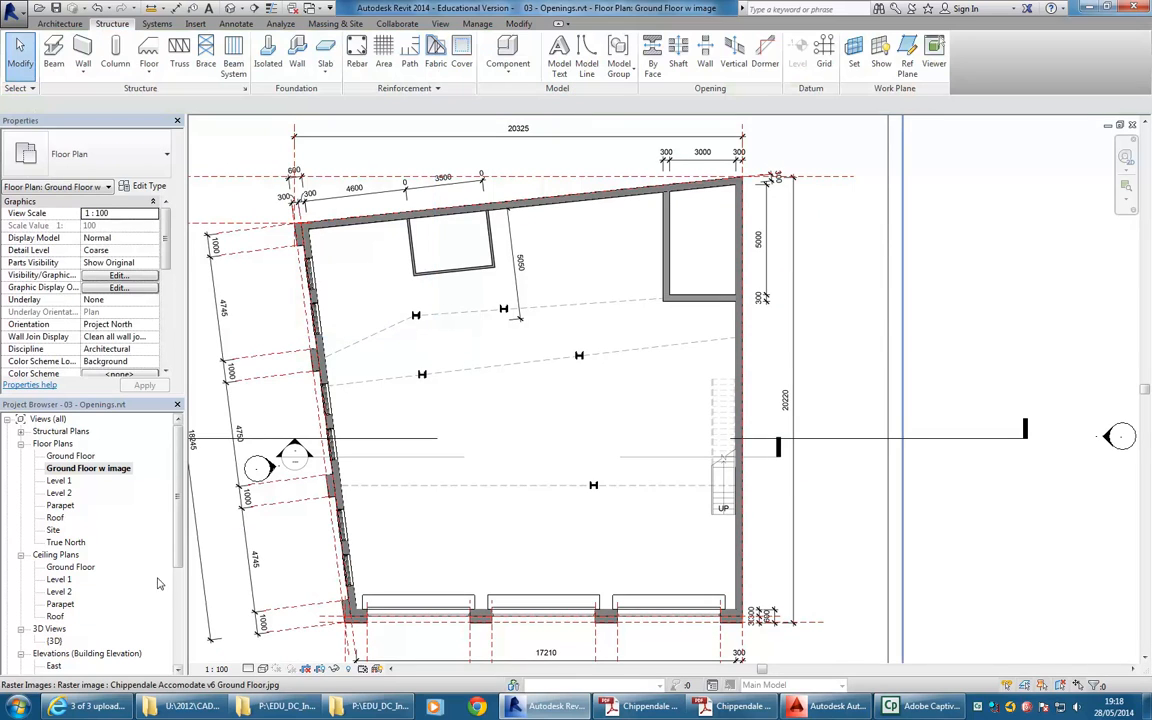
Step: Open the {3D} view and examine where the column tops meet the roof-level timber floor
left_click(54, 641)
double_click(56, 643)
middle_click_drag(604, 359, 591, 355)
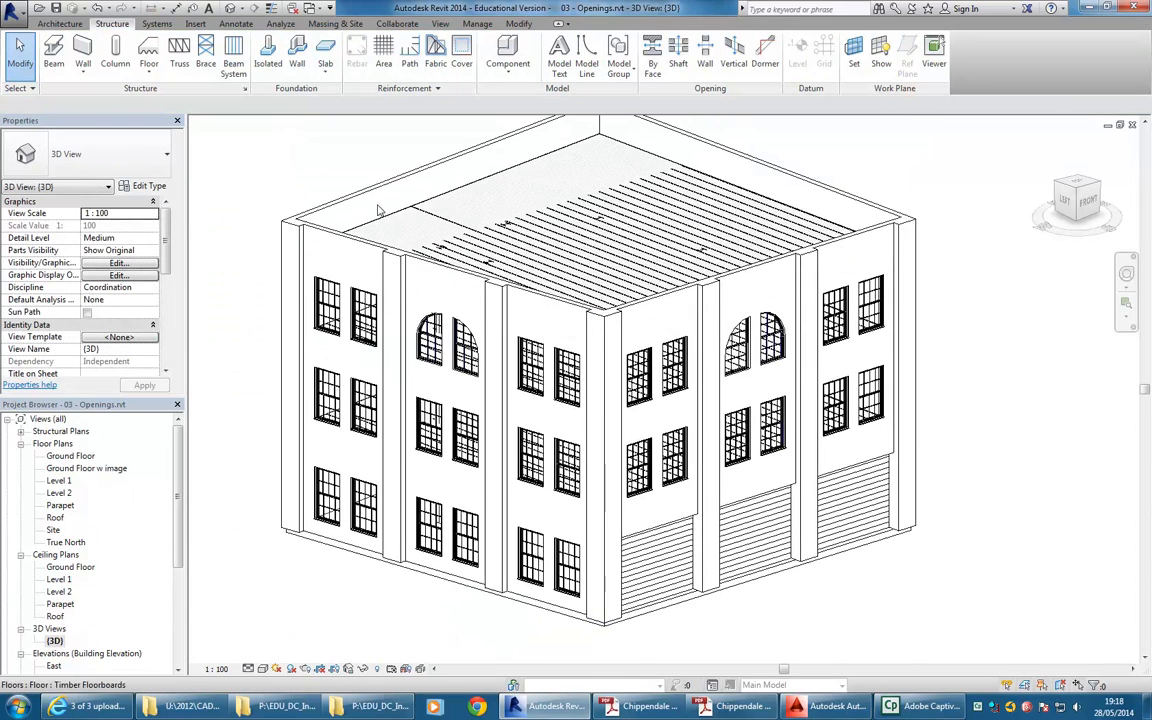
middle_click_drag(386, 201, 376, 259)
scroll(496, 257, "up", 6)
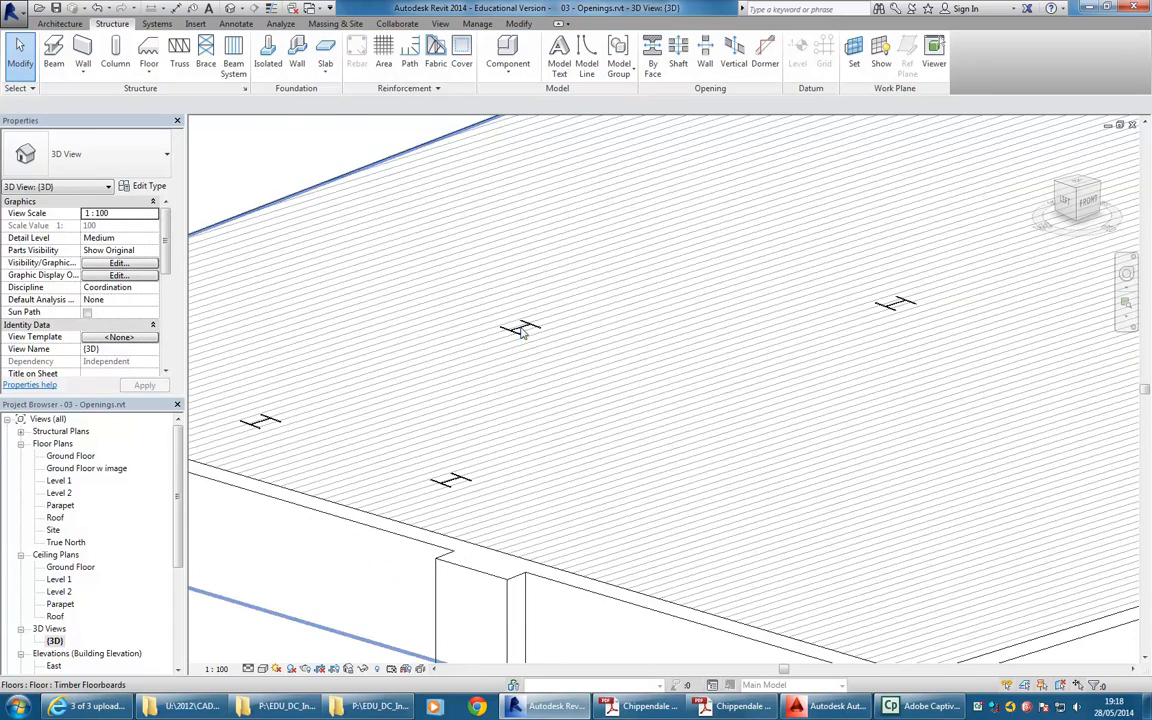
scroll(521, 333, "down", 5)
scroll(475, 333, "up", 1)
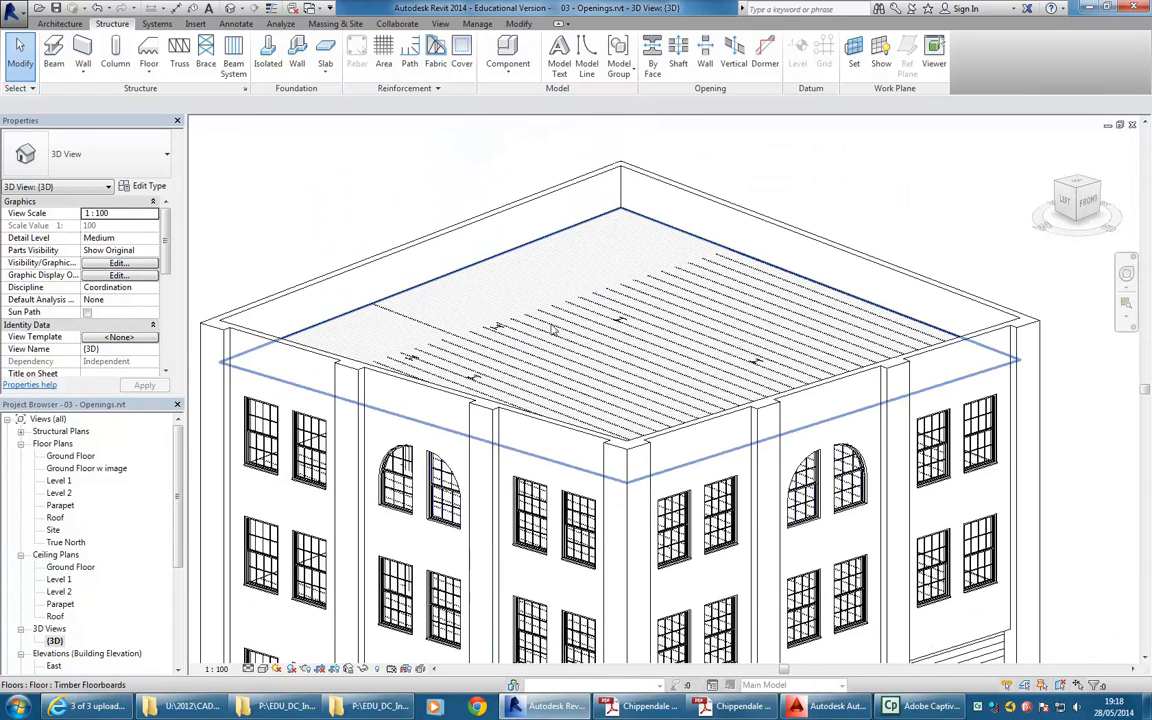
scroll(478, 335, "up", 2)
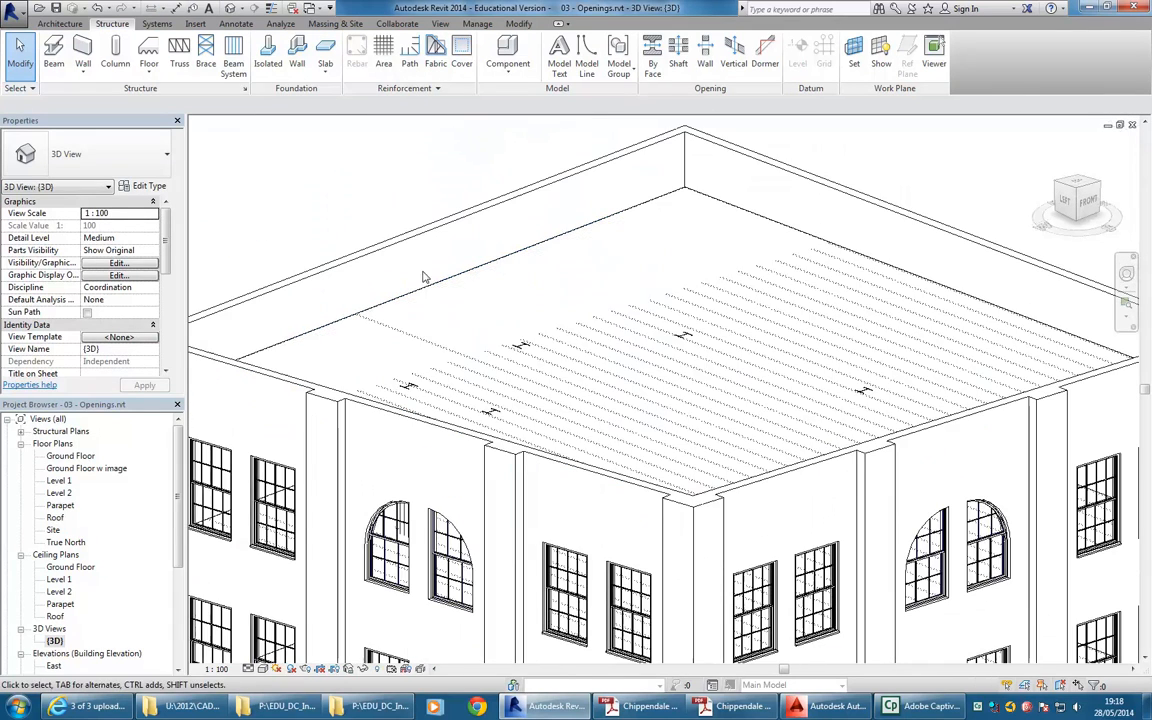
Step: Select all instances of the 305x305x97UC column in the entire project and attach their tops to the roof-level Timber Floorboards floor
left_click(521, 347)
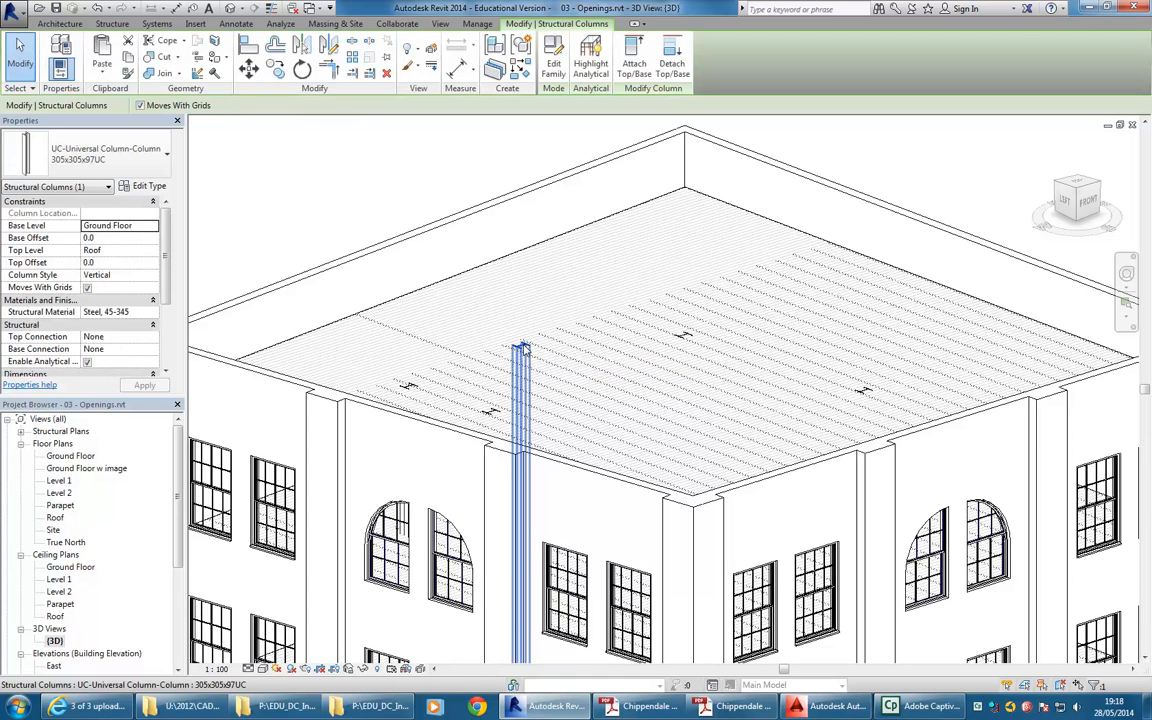
right_click(521, 347)
mouse_move(640, 526)
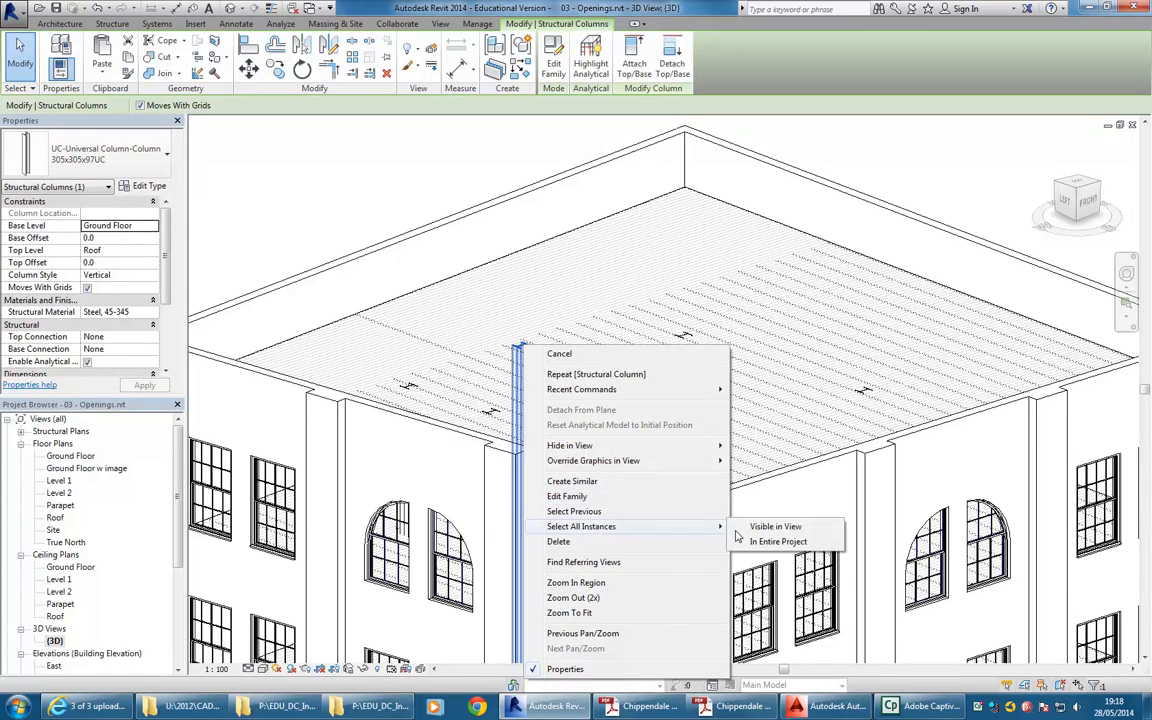
left_click(760, 546)
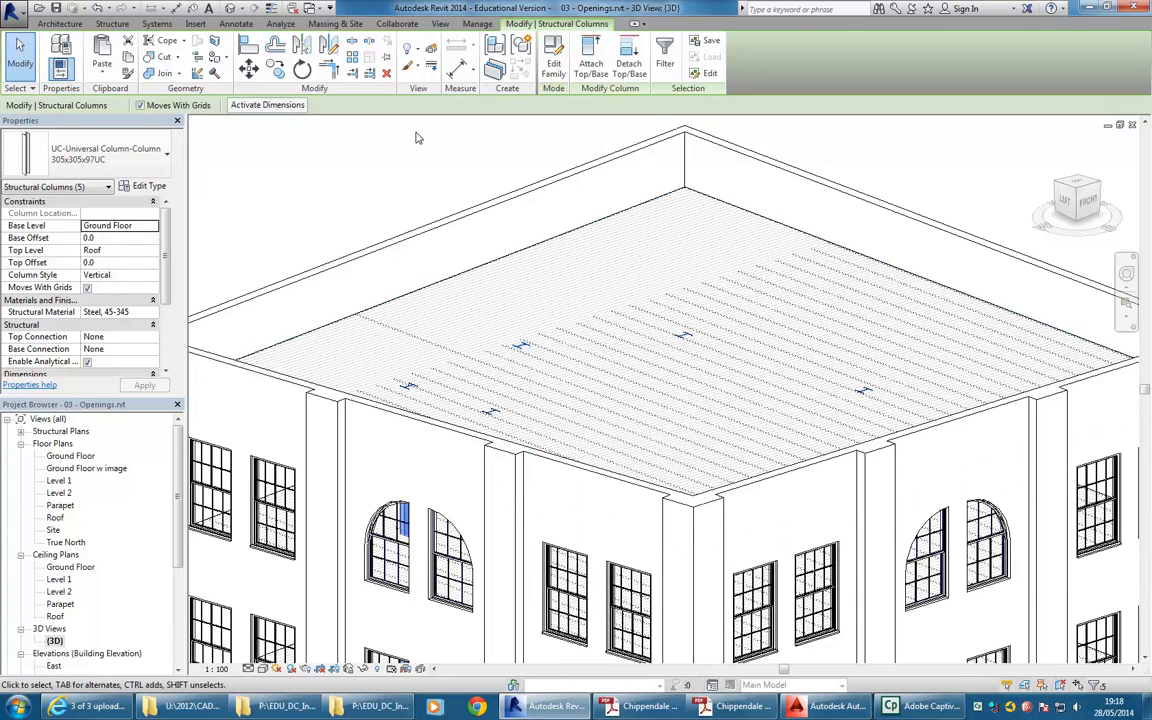
scroll(494, 242, "down", 2)
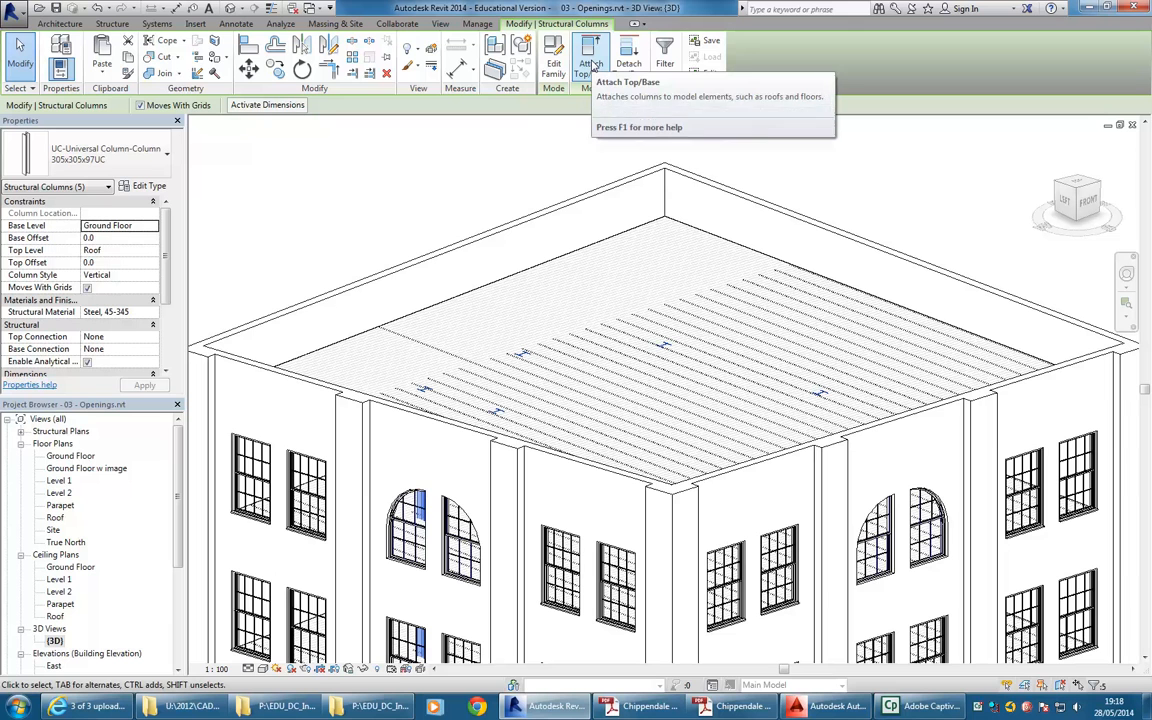
left_click(591, 66)
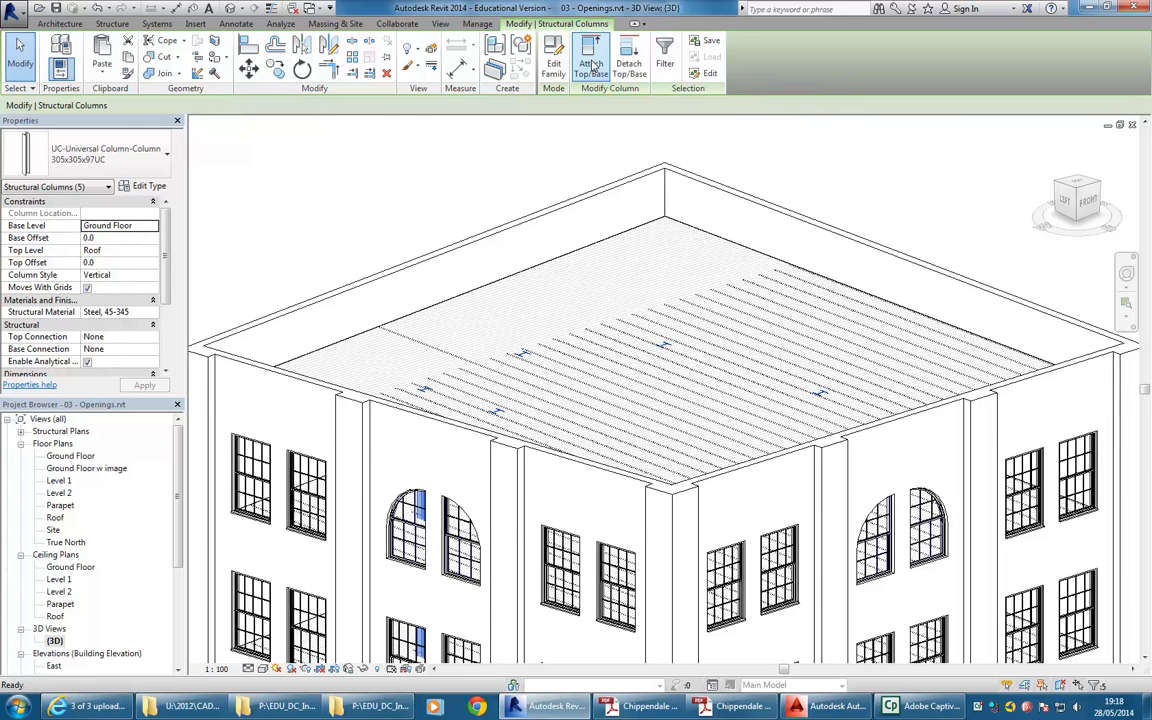
left_click(543, 271)
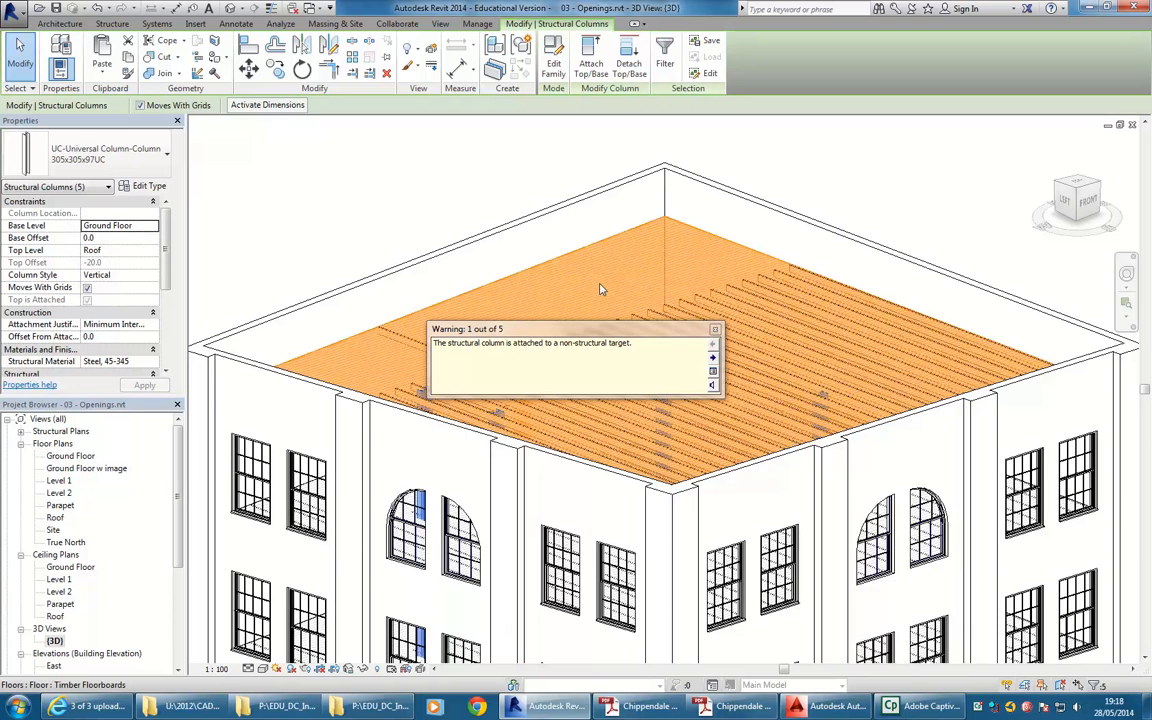
left_click(436, 189)
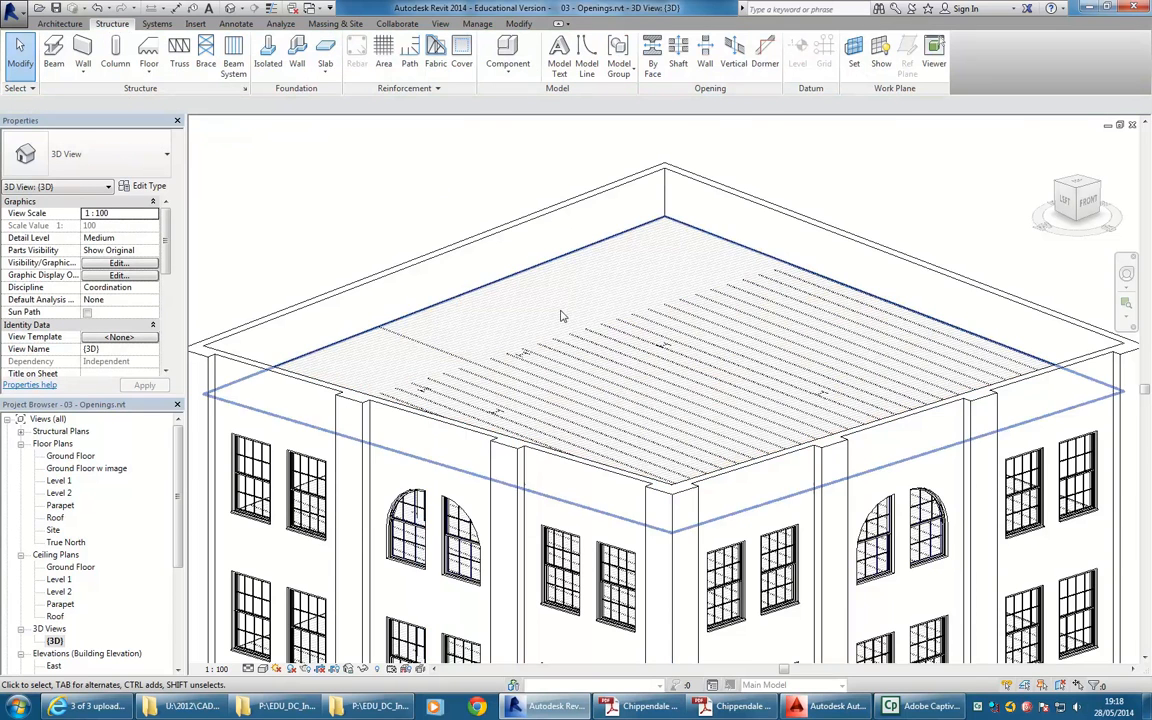
Step: Inspect the roof-level floor surface and the attached column tops from above in the 3D view
scroll(571, 319, "up", 4)
scroll(570, 319, "down", 2)
scroll(565, 313, "down", 3)
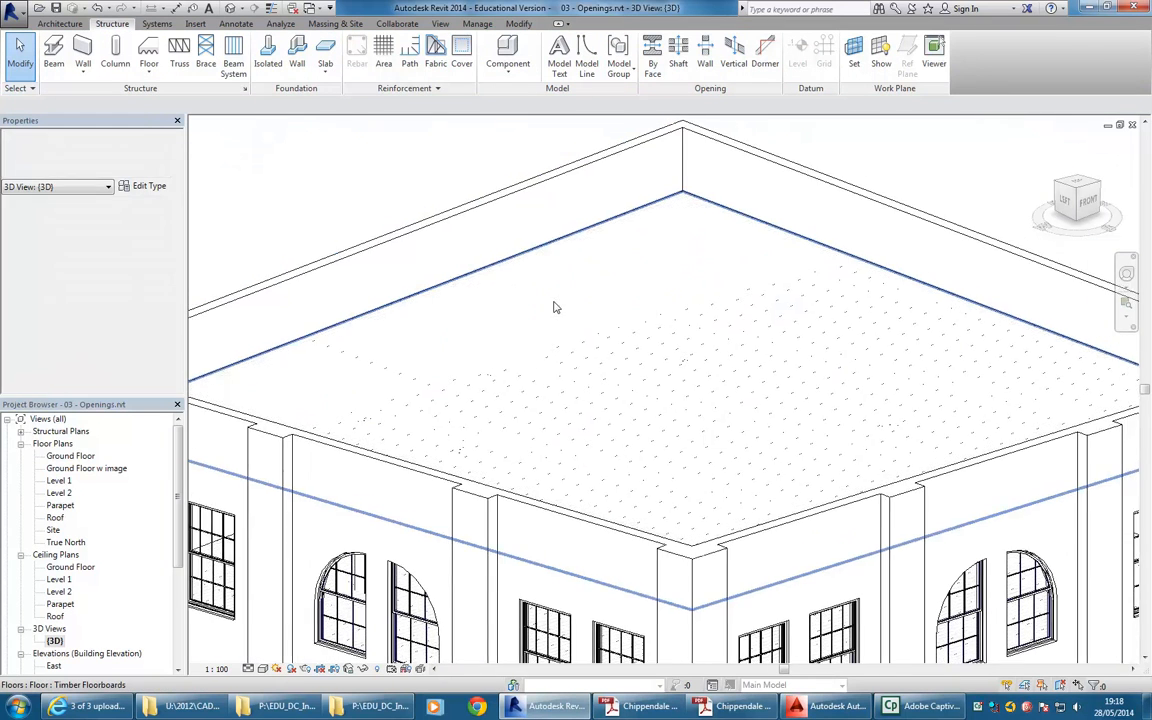
mouse_move(555, 307)
middle_mouse_down()
mouse_move(547, 352)
mouse_move(555, 340)
middle_mouse_up()
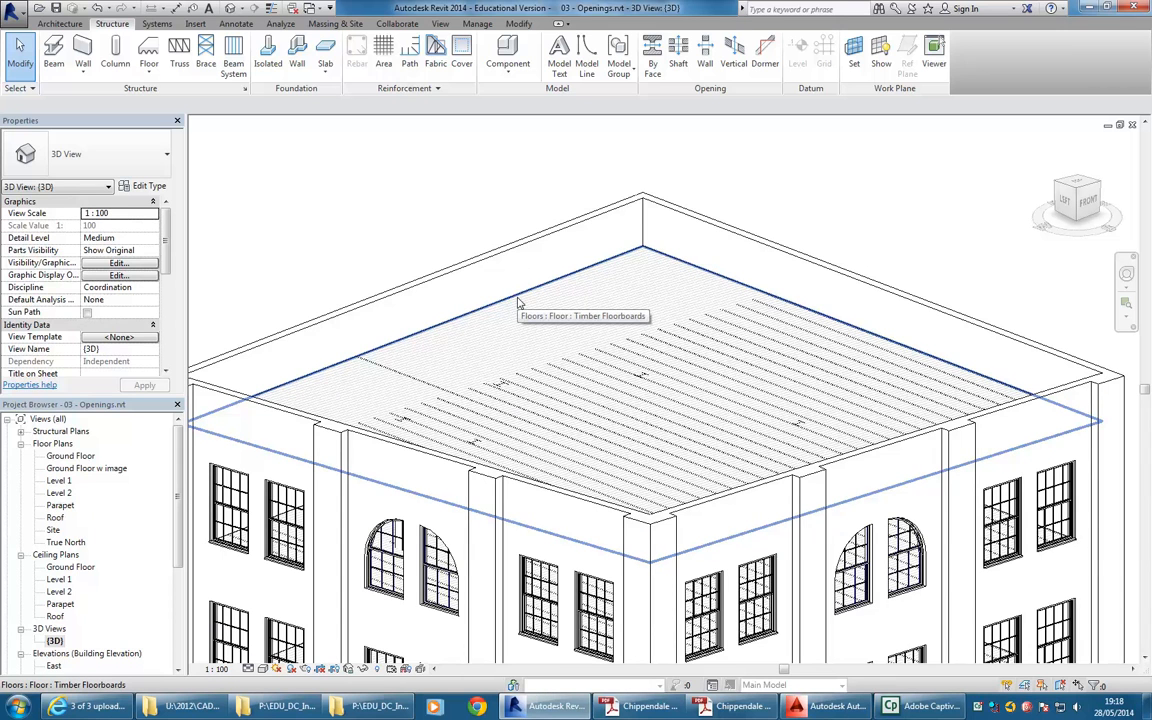
middle_click_drag(339, 231, 355, 226)
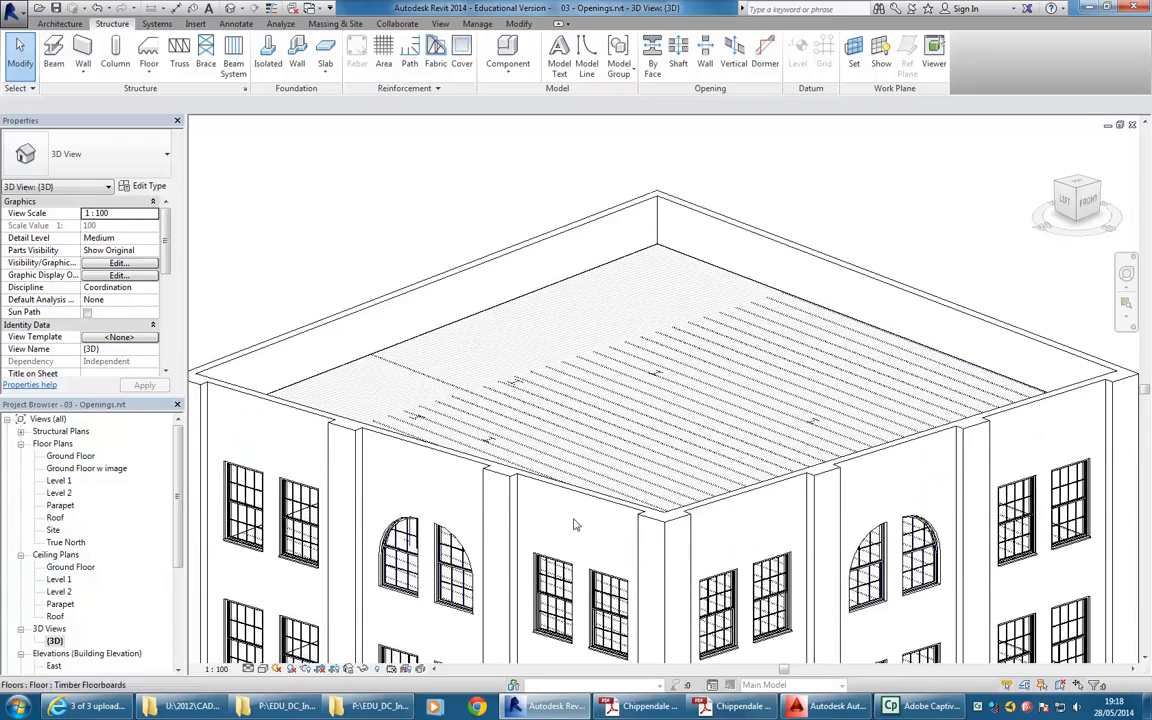
scroll(405, 304, "up", 6)
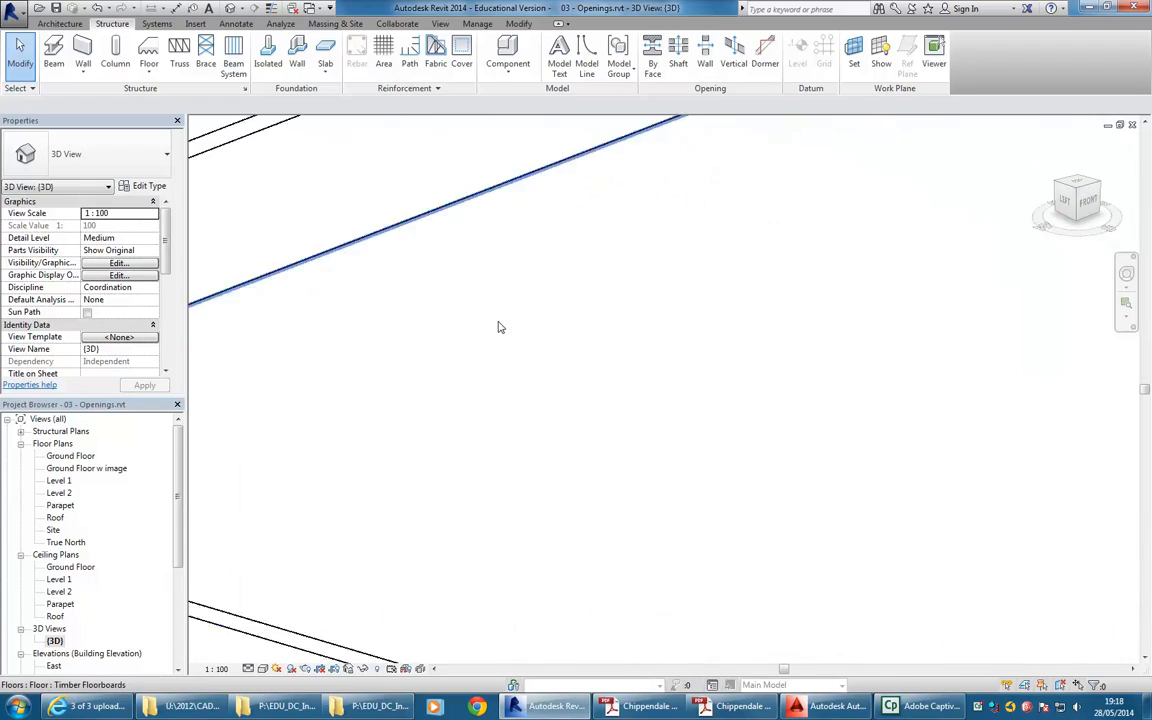
scroll(500, 327, "down", 5)
Step: Duplicate the roof-level floor's Timber Floorboards type and replace "Timber" with "Concrete" in the new type name
left_click(527, 280)
scroll(541, 296, "up", 4)
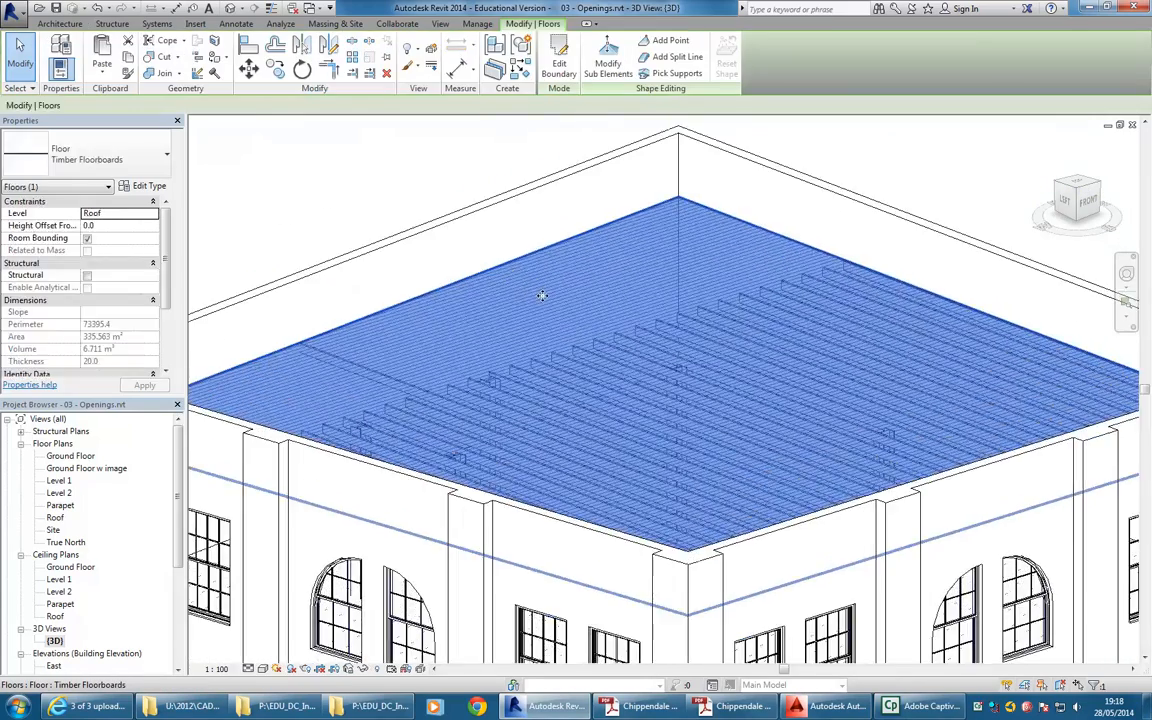
left_click(142, 186)
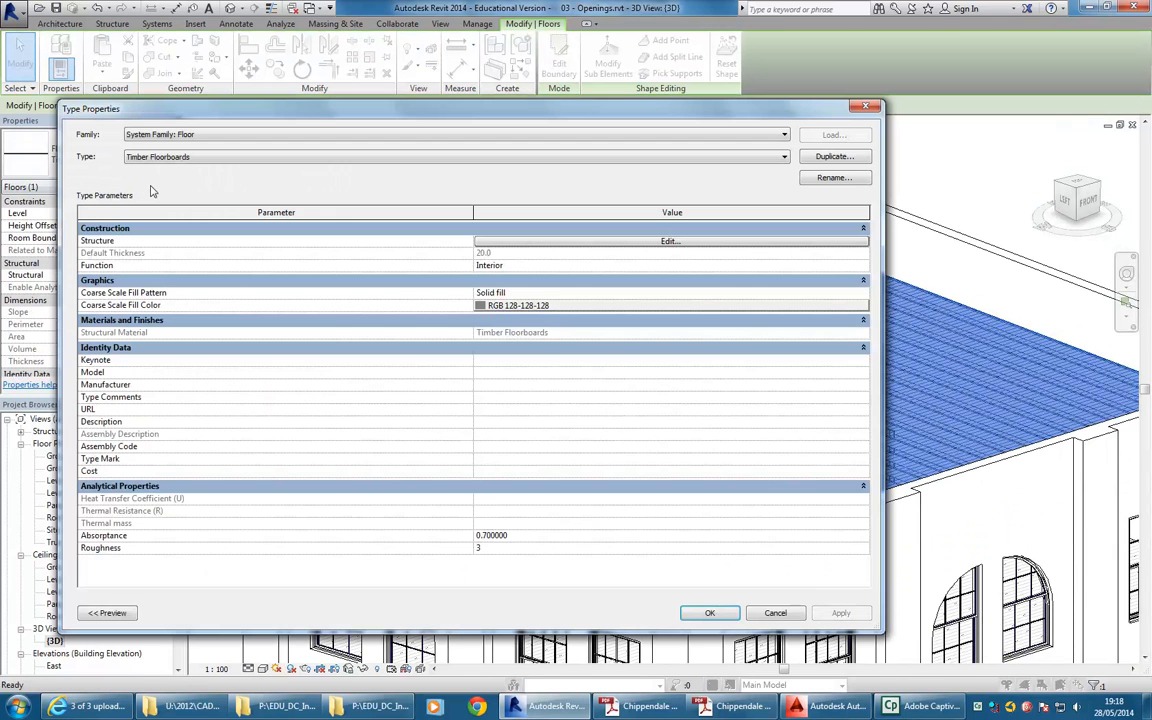
left_click(830, 157)
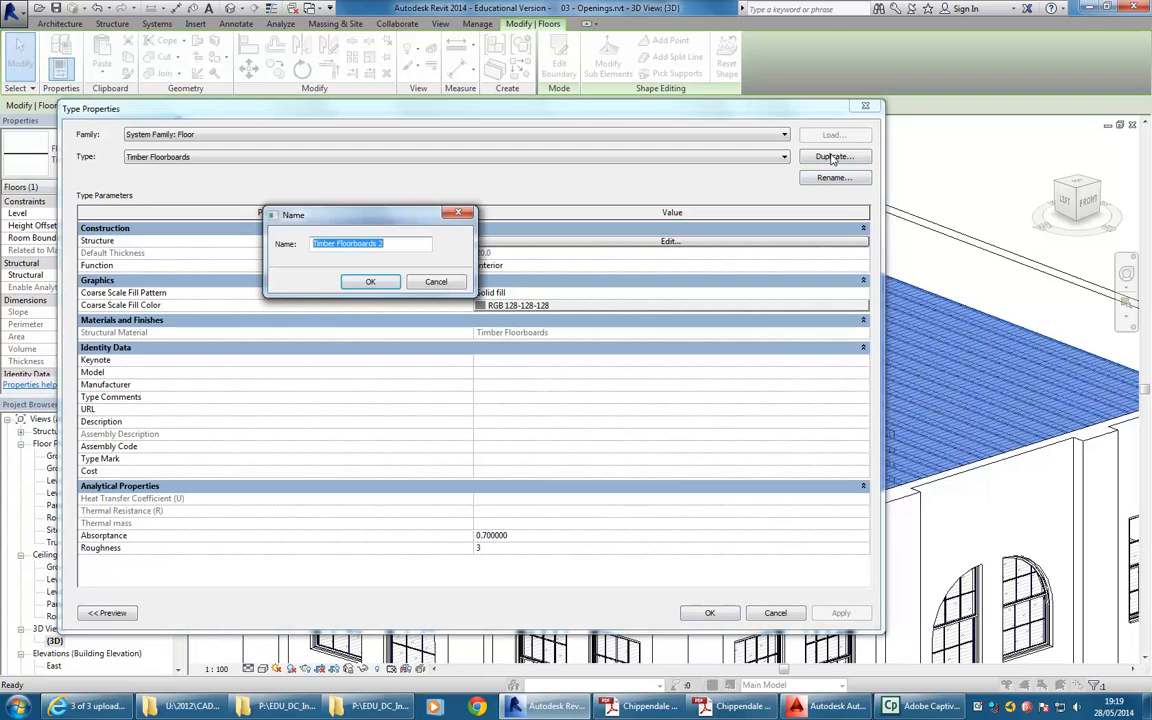
double_click(380, 243)
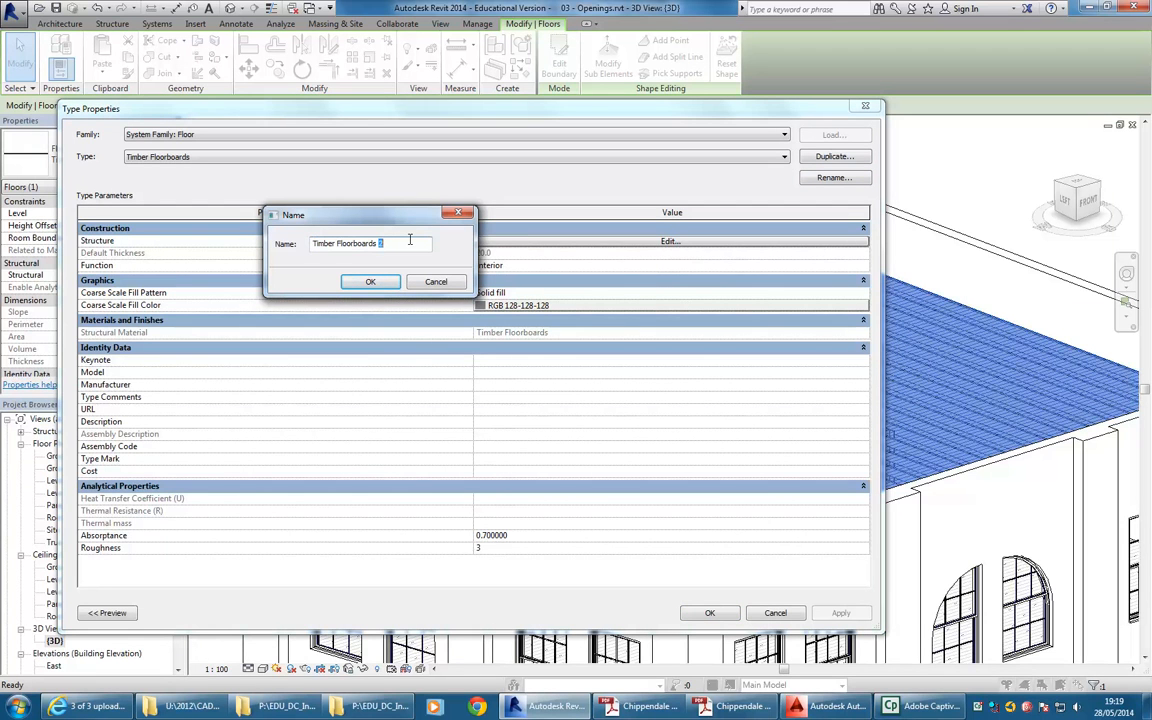
left_click_drag(336, 247, 240, 232)
type("Concrete")
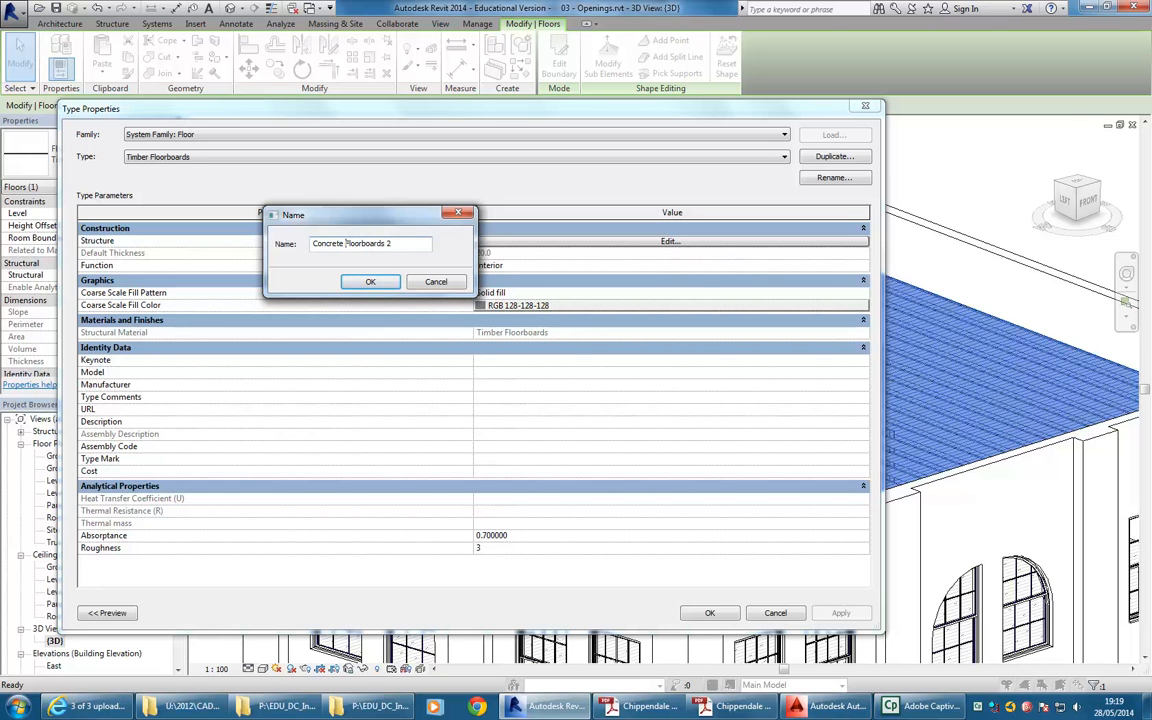